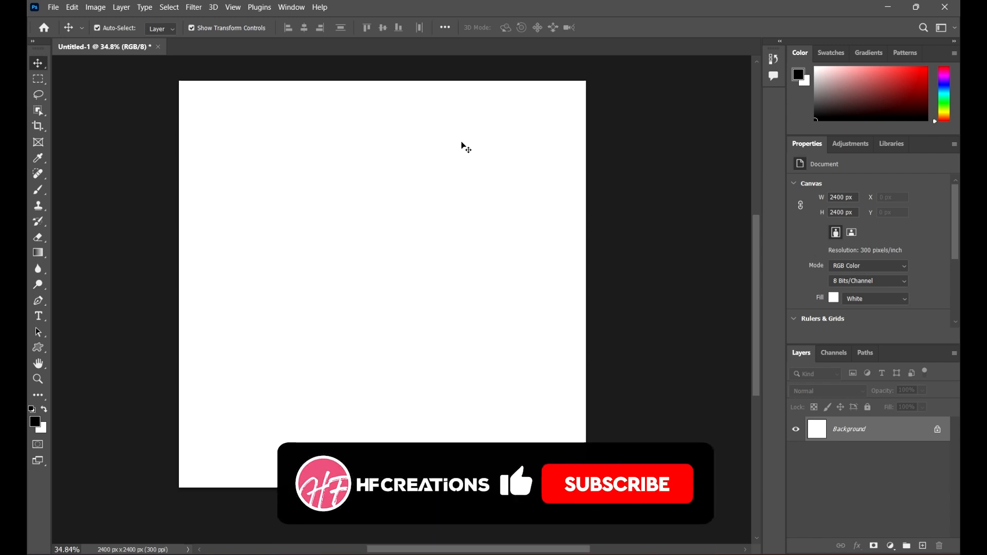
Step: Draw a rectangle about 697 × 498 px in the upper part of the canvas
left_click(45, 346)
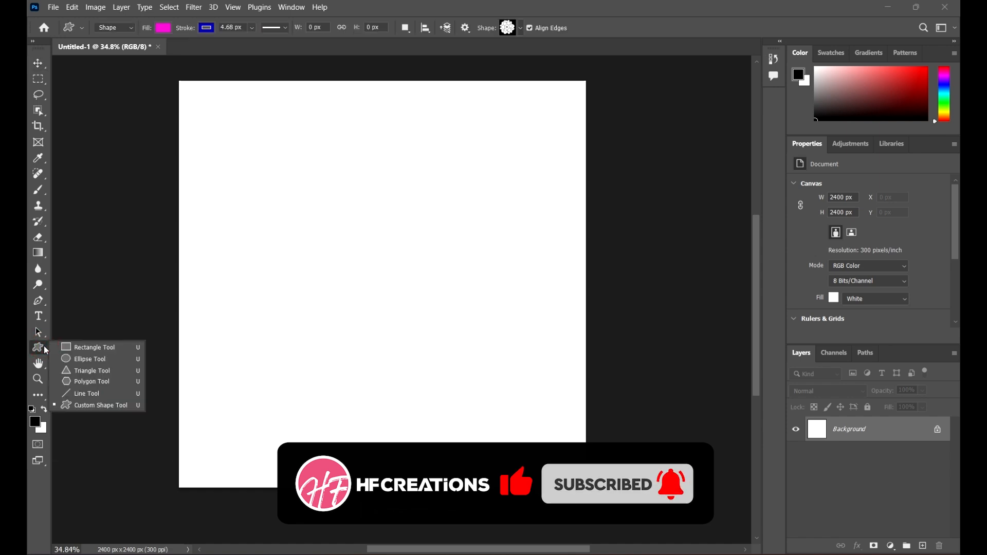
left_click(92, 348)
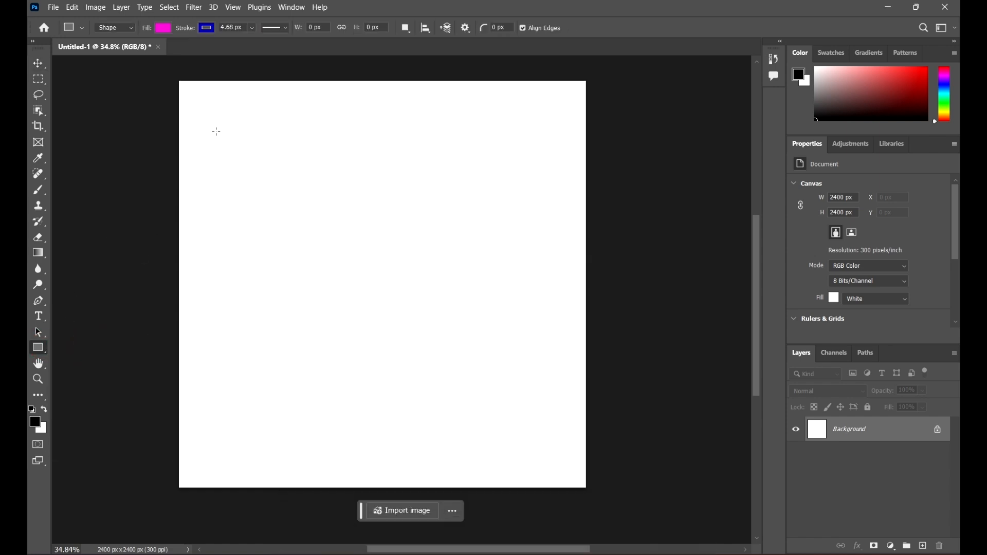
left_click_drag(287, 128, 407, 213)
Step: Draw a triangle about 747 × 722 px below the rectangle
left_click(41, 349)
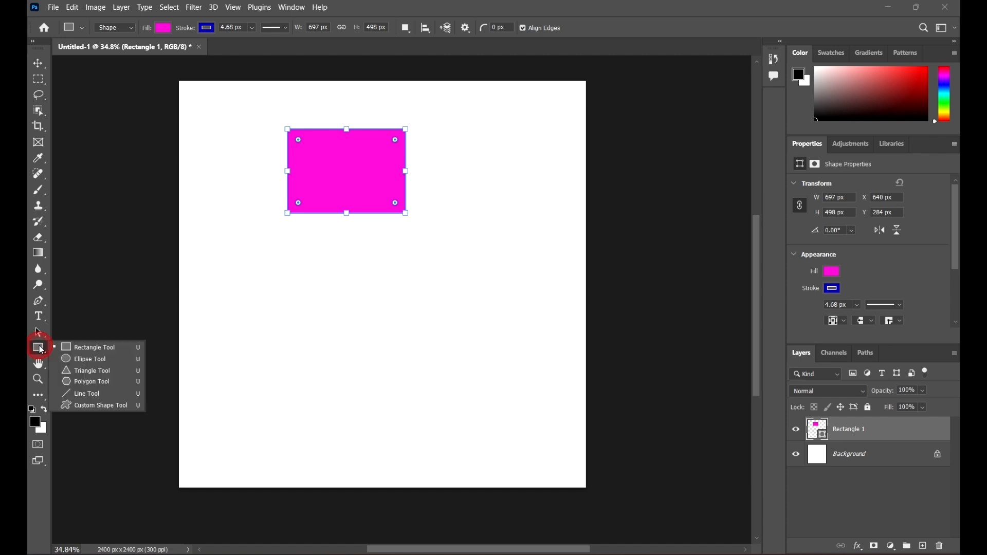
left_click(86, 377)
left_click_drag(264, 243, 389, 366)
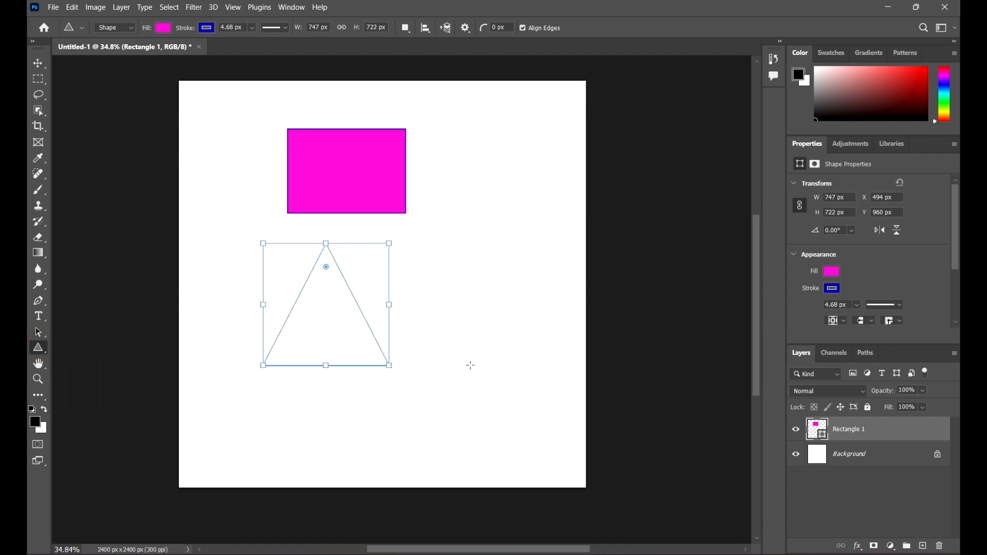
Step: Set the corner radius to 24 px and draw a rounded triangle about 687 × 601 px at the top right
left_click(512, 28)
type("14")
key("Return")
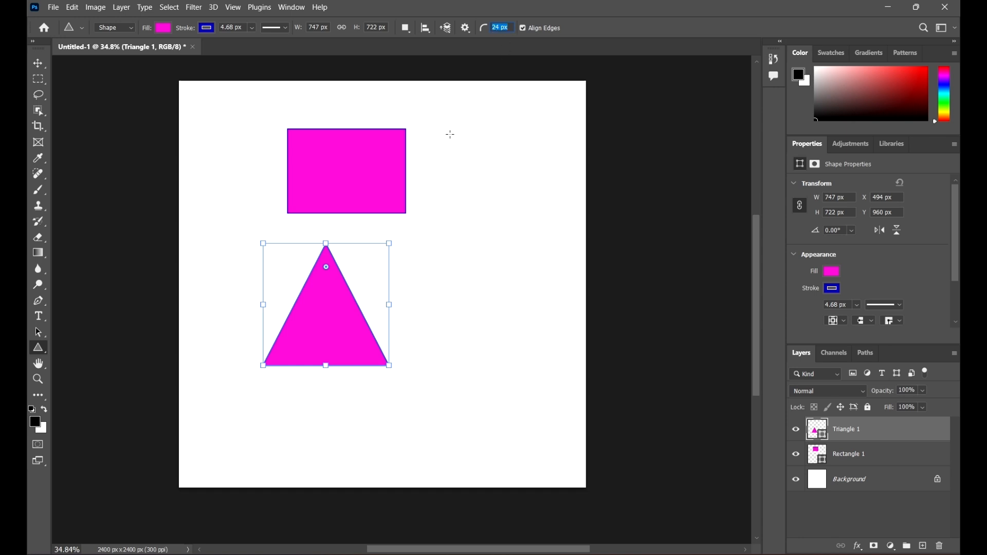
mouse_move(446, 127)
left_mouse_down()
mouse_move(526, 200)
mouse_move(579, 288)
left_mouse_up()
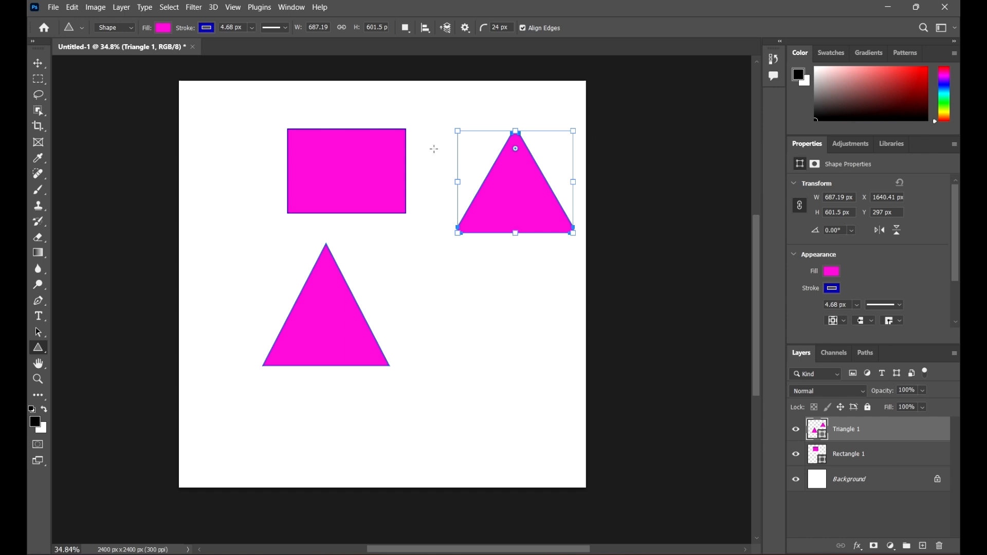
Step: Move the rounded triangle down and to the left, between the other shapes
left_click(38, 62)
left_click(521, 109)
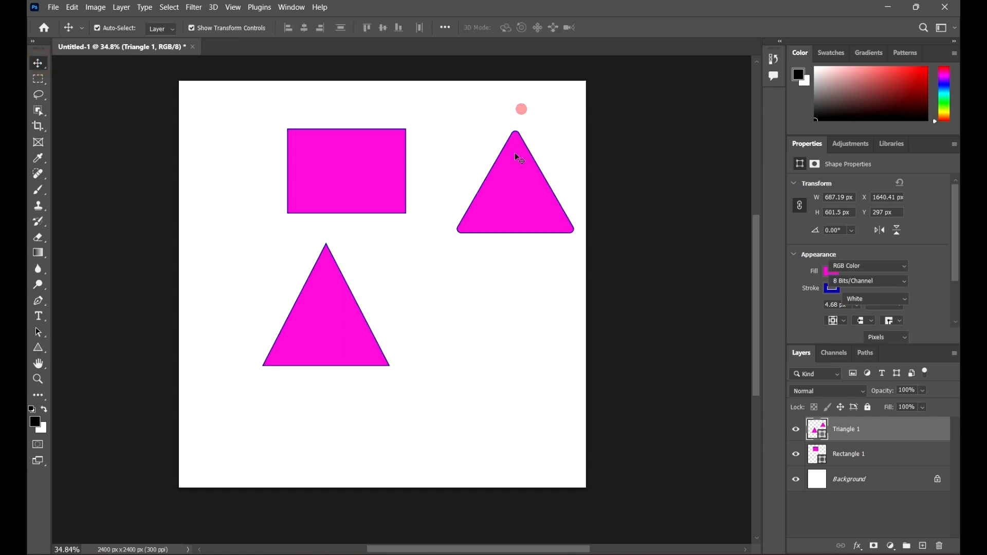
left_click_drag(518, 157, 462, 243)
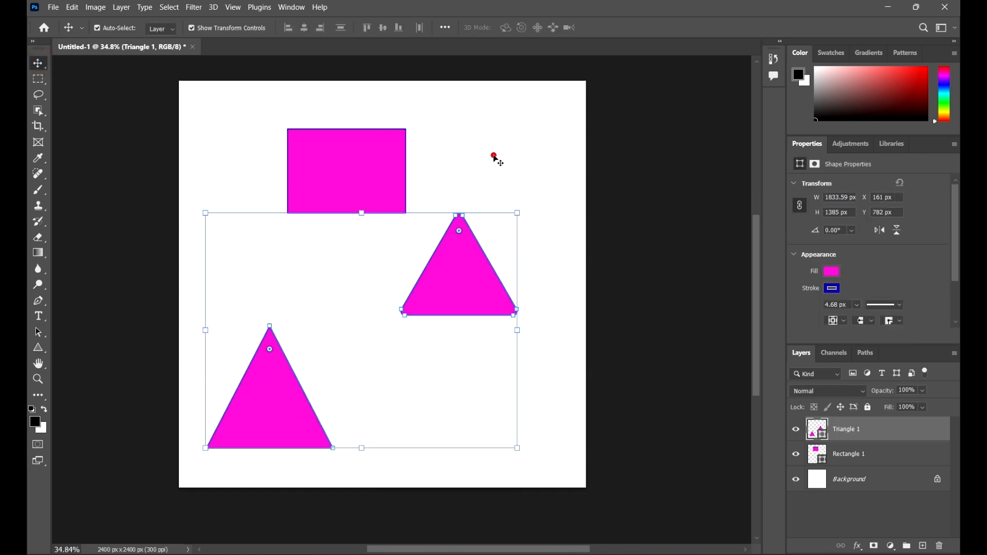
left_click(494, 158)
Step: Set the rectangle corner radius to 40 px and draw a rounded square about 499 px near the top-right corner
left_click(39, 348)
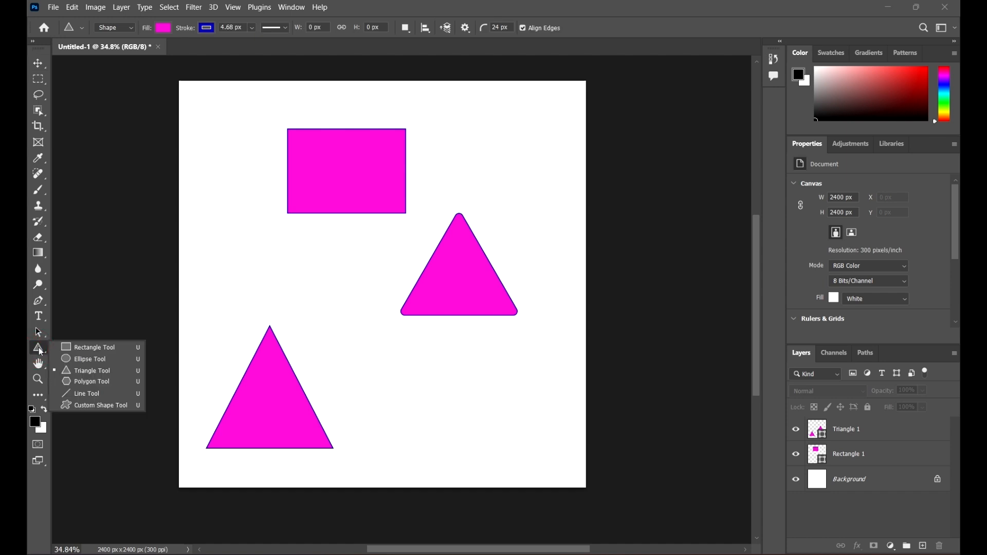
left_click(87, 348)
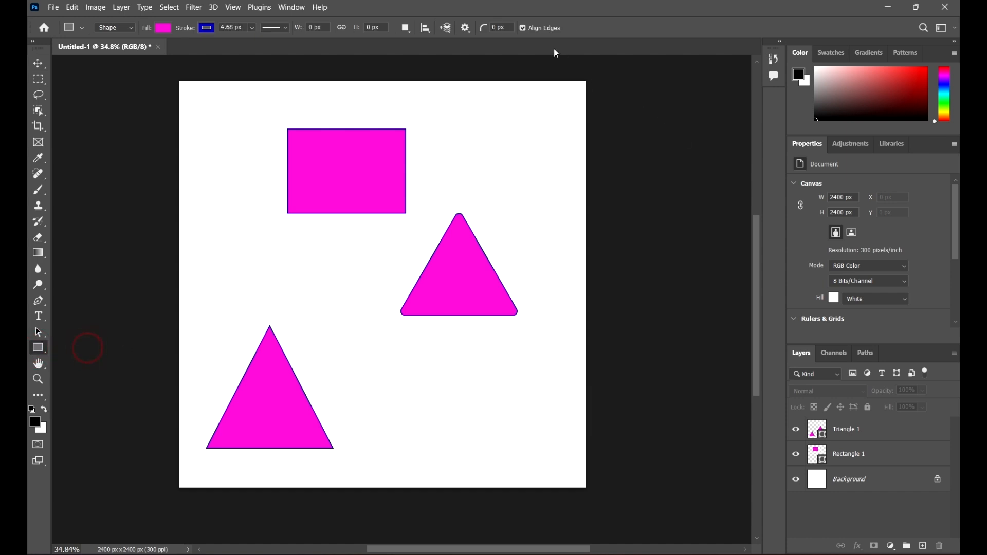
left_click(511, 29)
type("12")
key("Return")
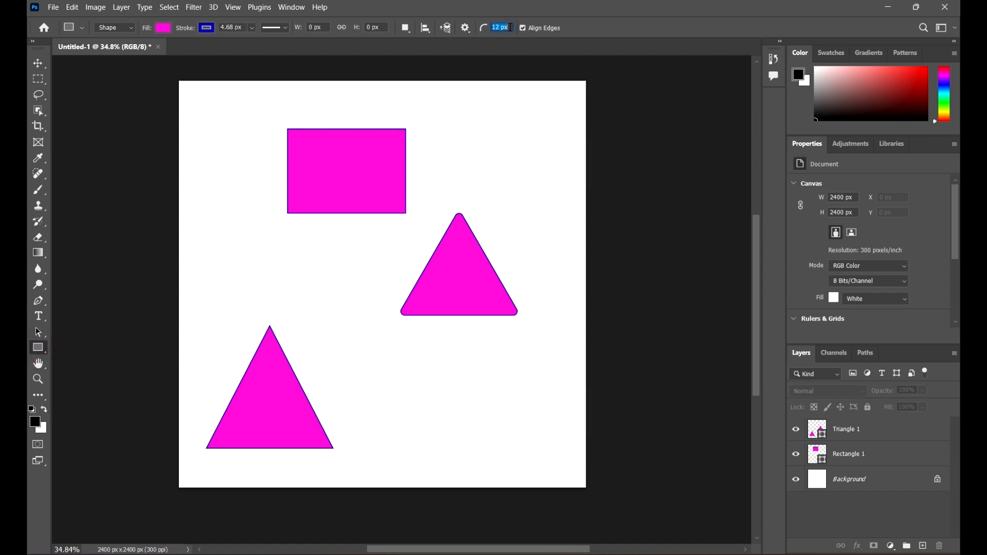
scroll(510, 27, "up", 6)
scroll(509, 27, "down", 4)
left_click_drag(447, 97, 532, 182)
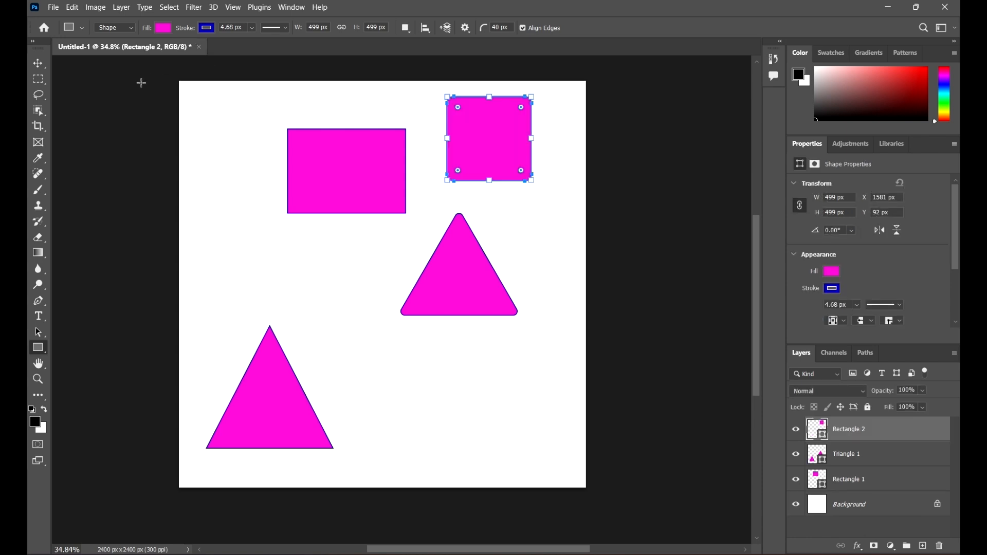
Step: Move the sharp rectangle left and bring the rounded square next to it
left_click(38, 63)
left_click_drag(363, 191, 285, 167)
left_click_drag(492, 149, 385, 160)
left_click(485, 165)
Step: Nudge the rounded square so it sits just beside the sharp rectangle
scroll(342, 116, "up", 5)
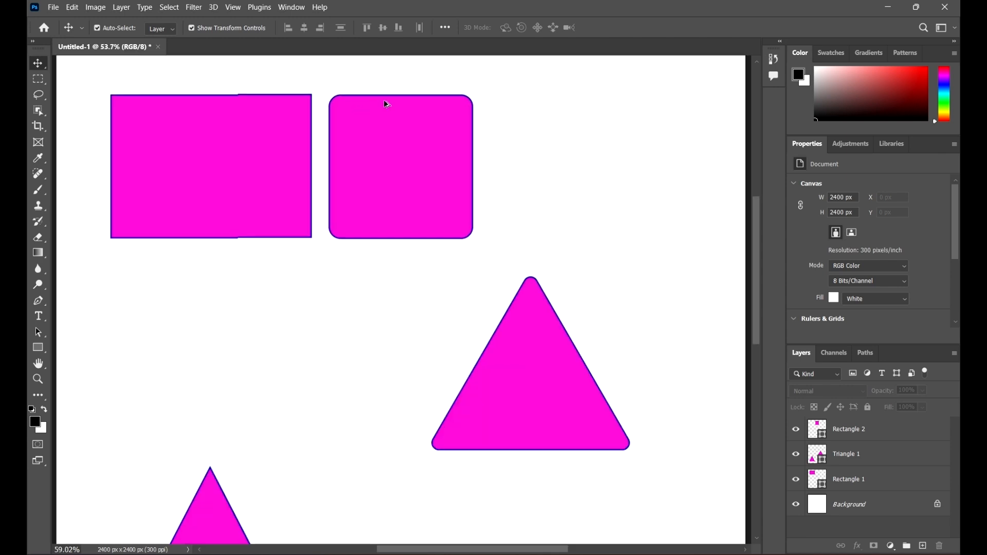
scroll(396, 124, "up", 2)
left_click_drag(442, 136, 408, 137)
scroll(314, 171, "down", 6)
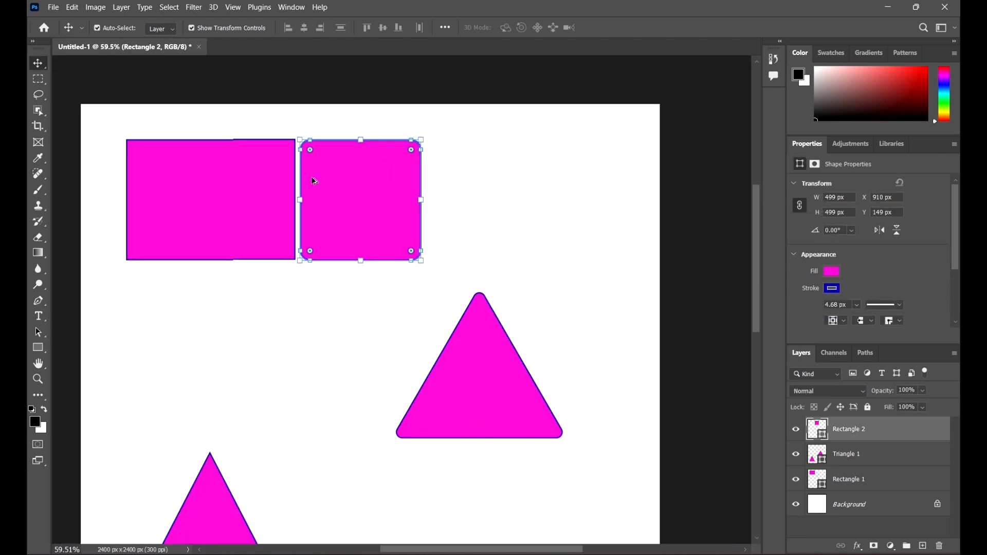
left_click(474, 177)
left_click_drag(377, 188, 407, 190)
left_click(531, 183)
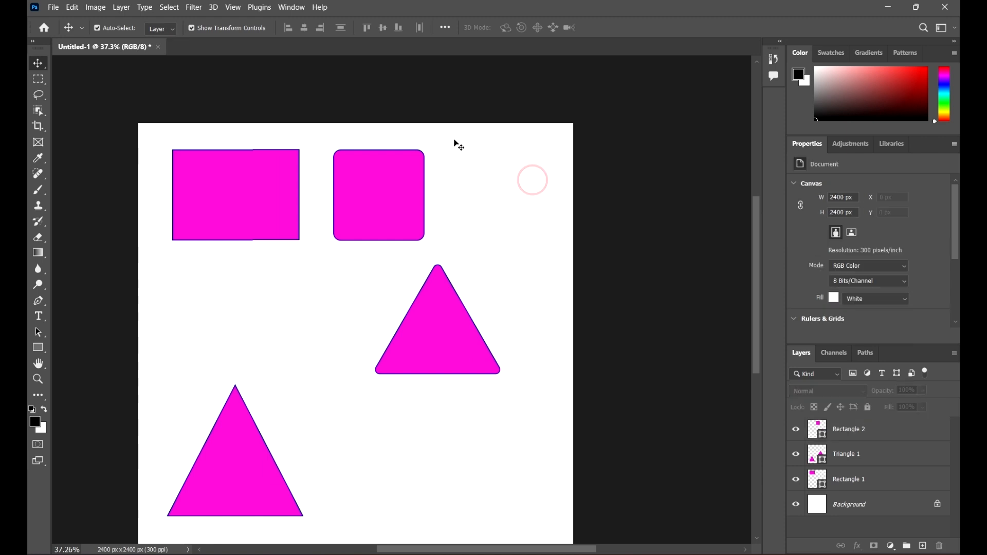
scroll(511, 152, "down", 2)
scroll(512, 152, "down", 2)
scroll(503, 201, "up", 1)
scroll(493, 267, "up", 1)
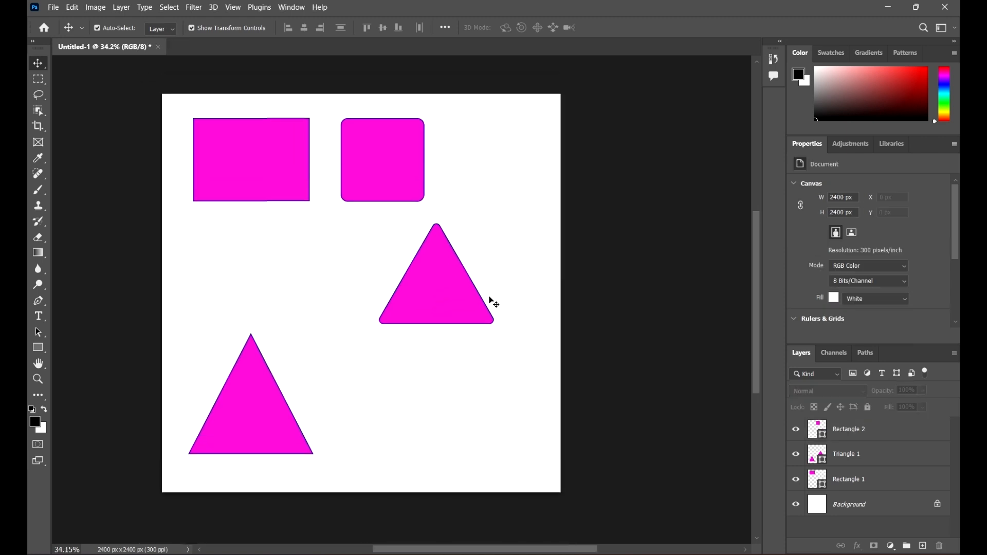
Step: Select all the shapes on the canvas and delete their layers
left_click_drag(503, 452, 199, 110)
key("ctrl+shift+e")
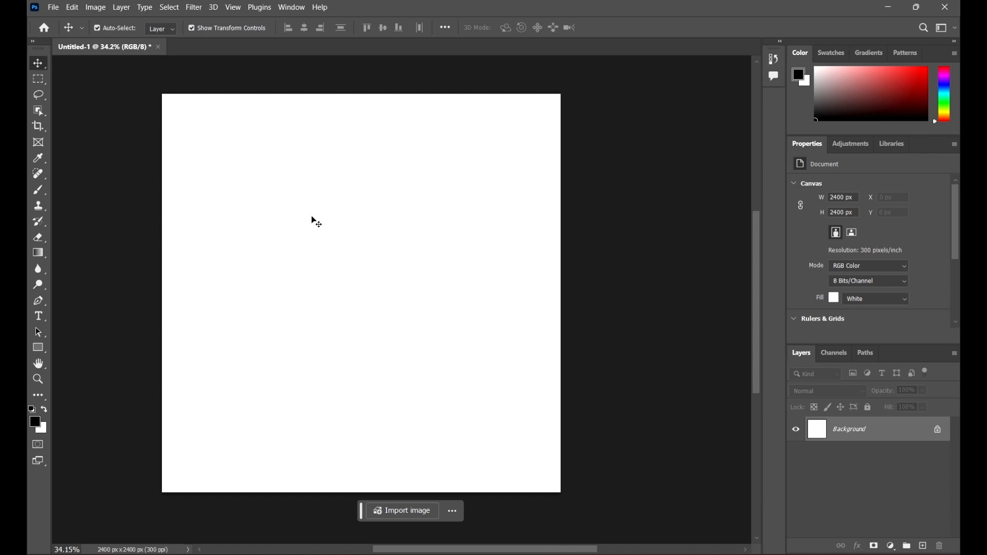
Step: Draw a rounded rectangle about 628 × 702 px near the top-left of the canvas
left_click(38, 349)
left_click(103, 349)
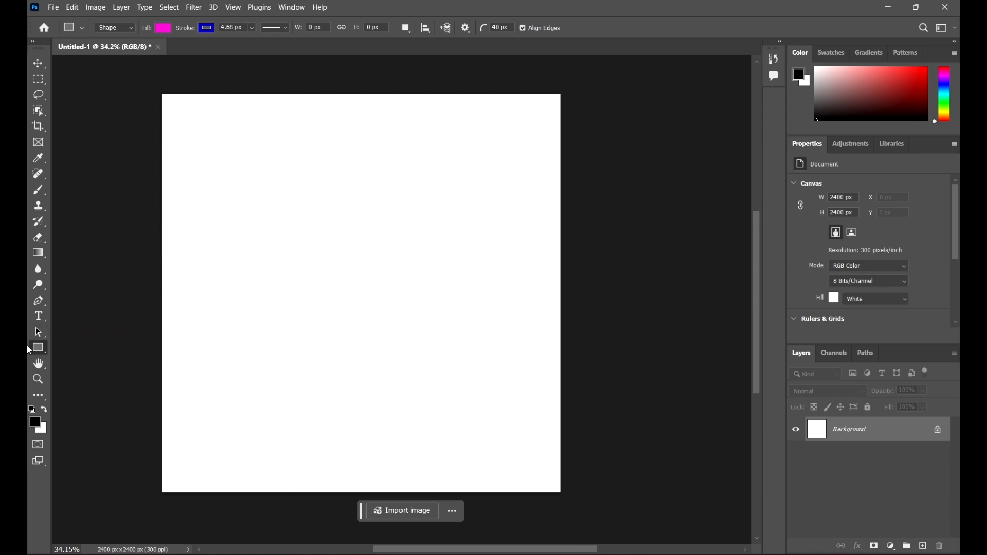
left_click_drag(235, 134, 339, 250)
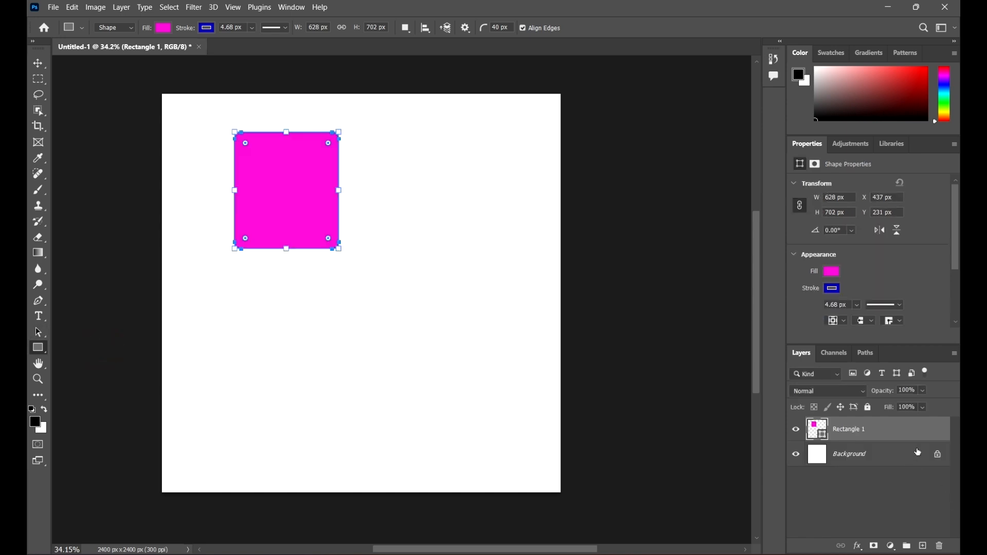
Step: Keep the New Layer path operation and draw a second rounded rectangle about 860 × 732 px
left_click(406, 27)
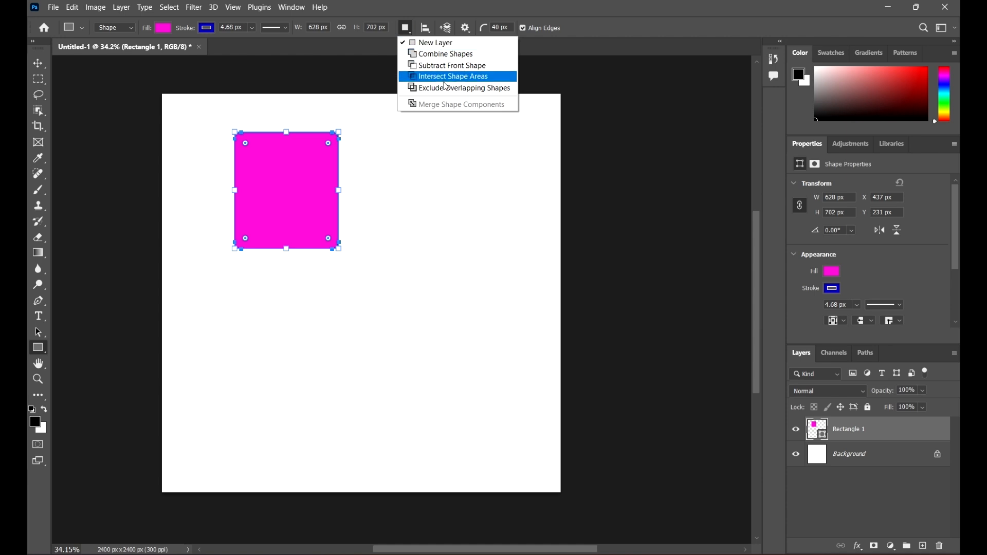
left_click(444, 43)
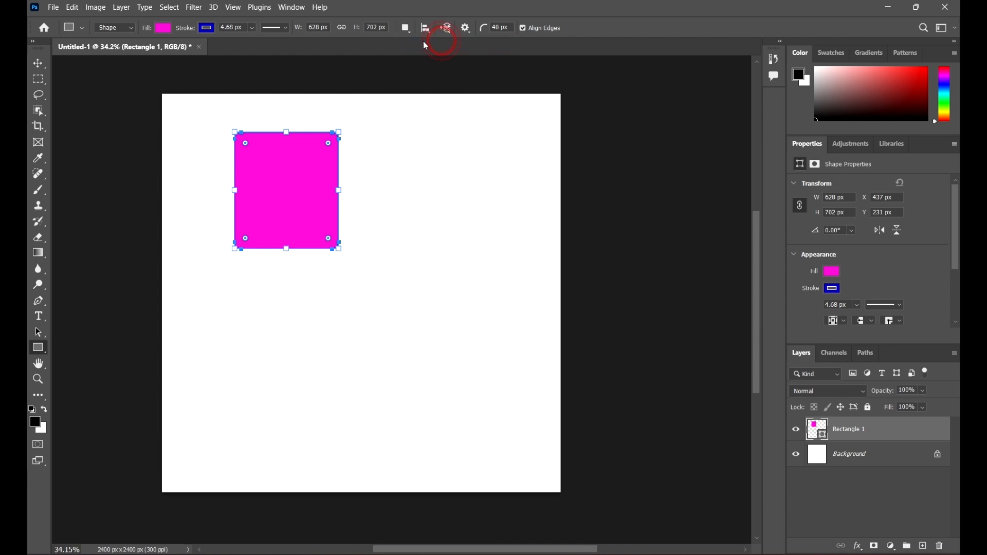
left_click_drag(394, 162, 537, 283)
left_click_drag(363, 110, 401, 154)
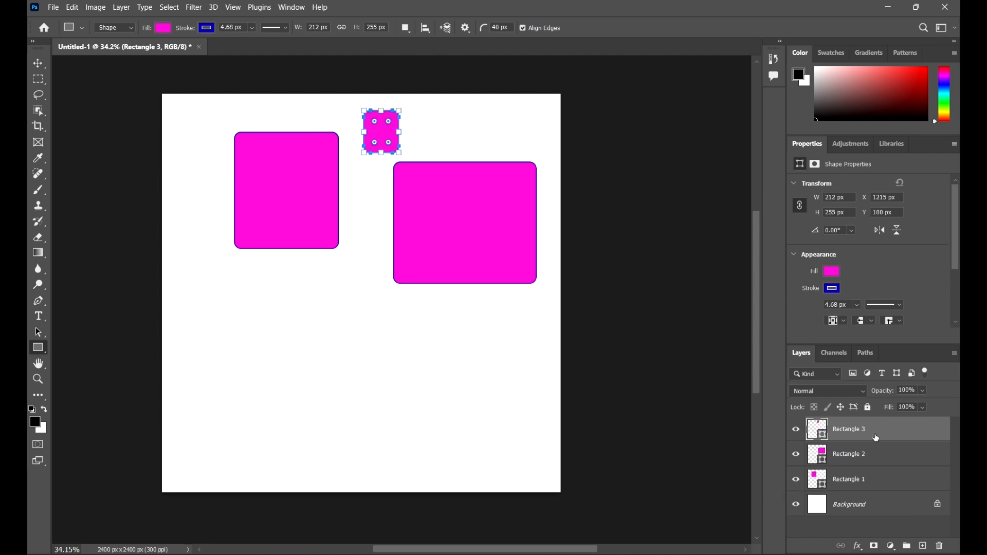
left_click_drag(899, 428, 941, 549)
left_click(941, 549)
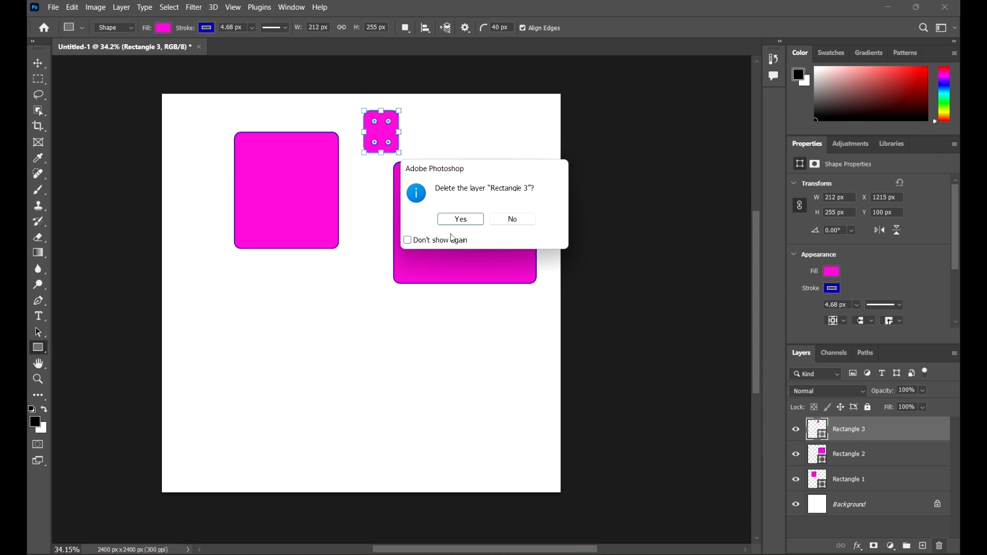
left_click(459, 219)
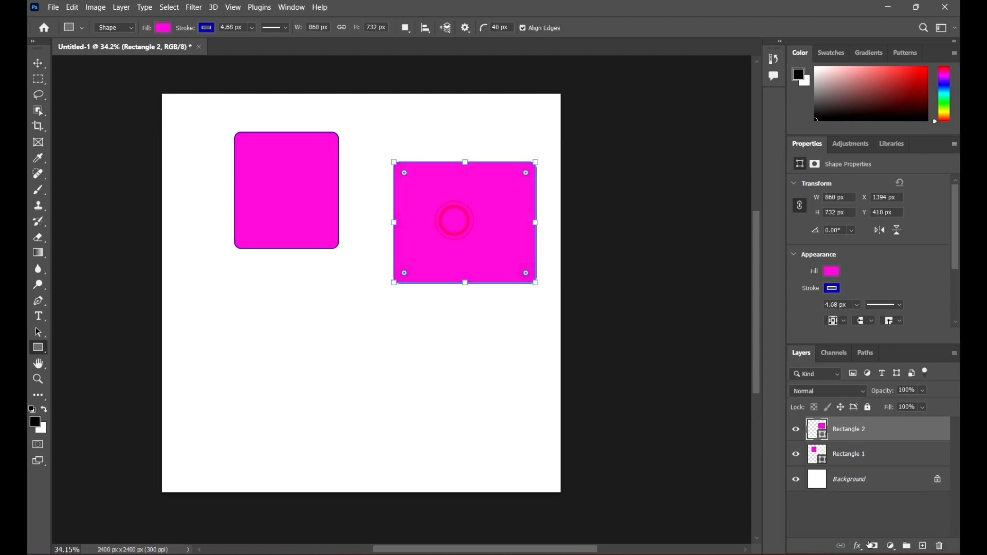
Step: Delete the second rounded rectangle layer
left_click(938, 548)
left_click(461, 219)
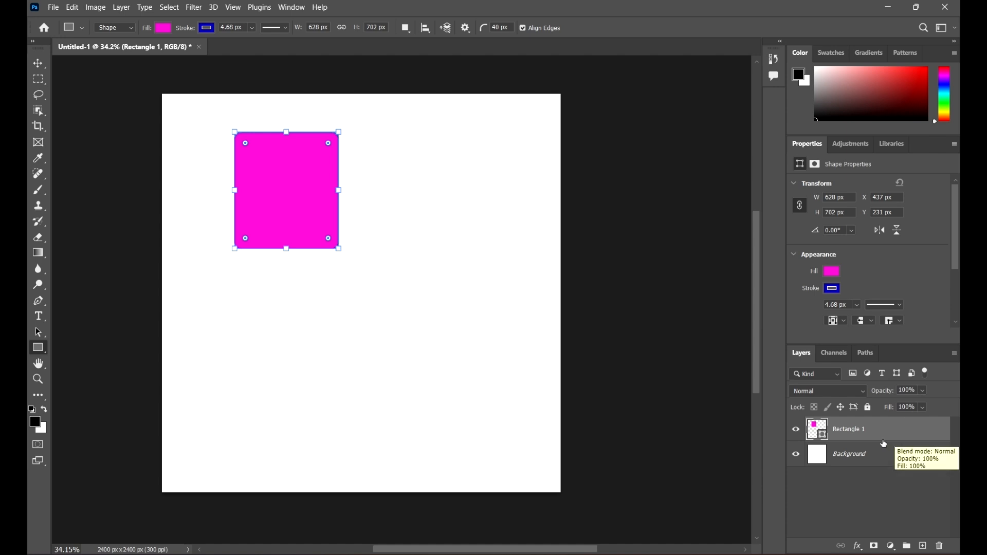
Step: Set the path operation to Combine Shapes and add an overlapping rectangle about 839 × 461 px to Rectangle 1
left_click(902, 432)
left_click(406, 28)
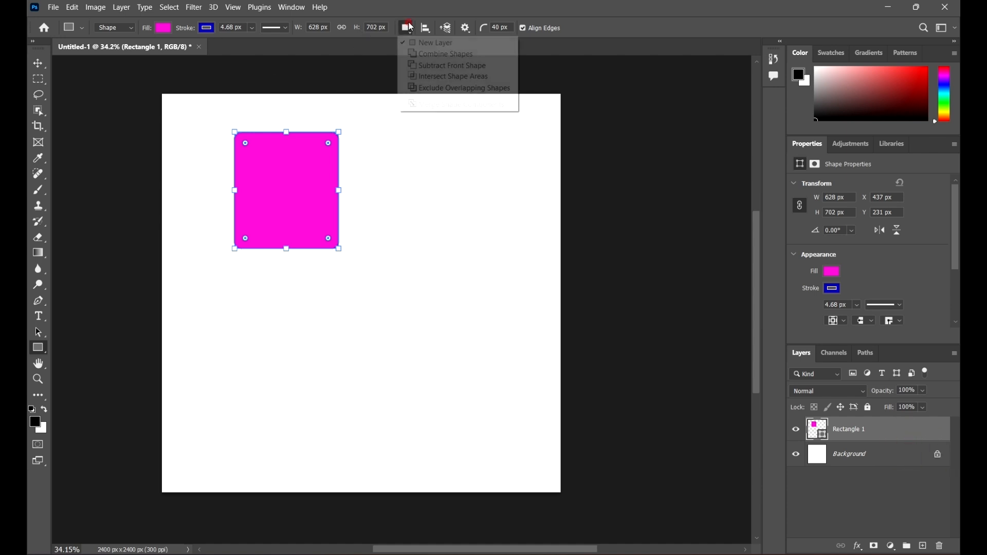
left_click(456, 54)
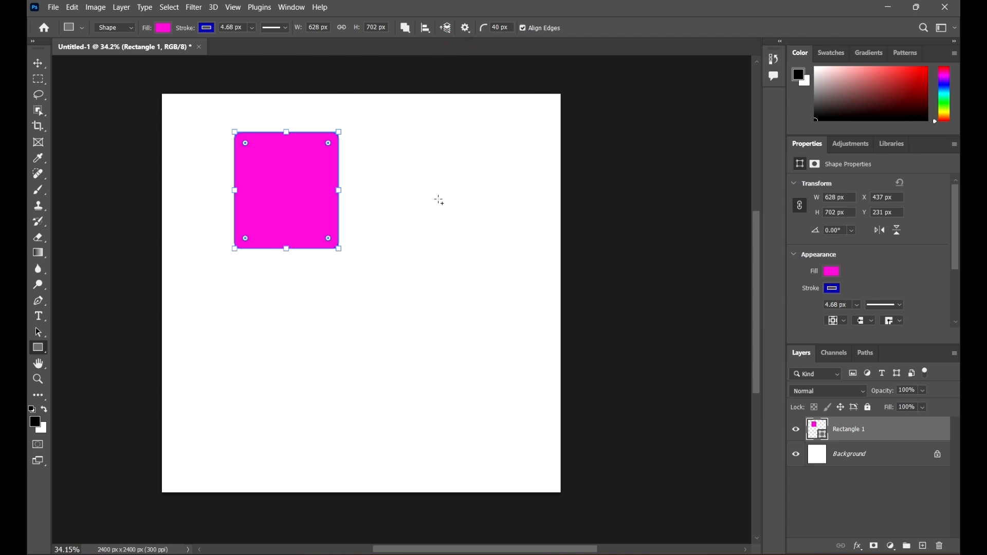
left_click_drag(453, 269, 314, 194)
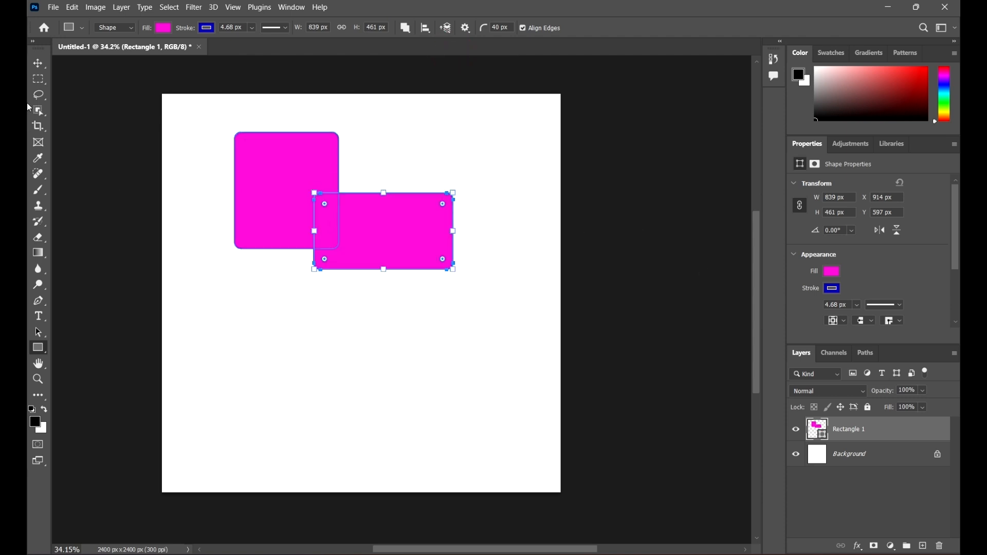
Step: Move the combined shape toward the top-left corner of the canvas
left_click(39, 62)
left_click(532, 124)
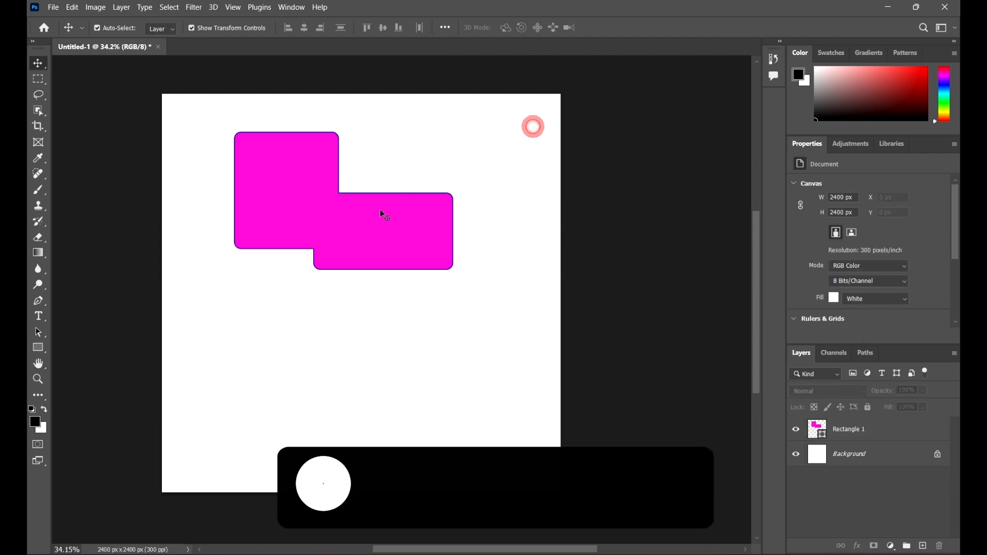
left_click(380, 215)
left_click_drag(418, 233, 344, 213)
left_click(416, 354)
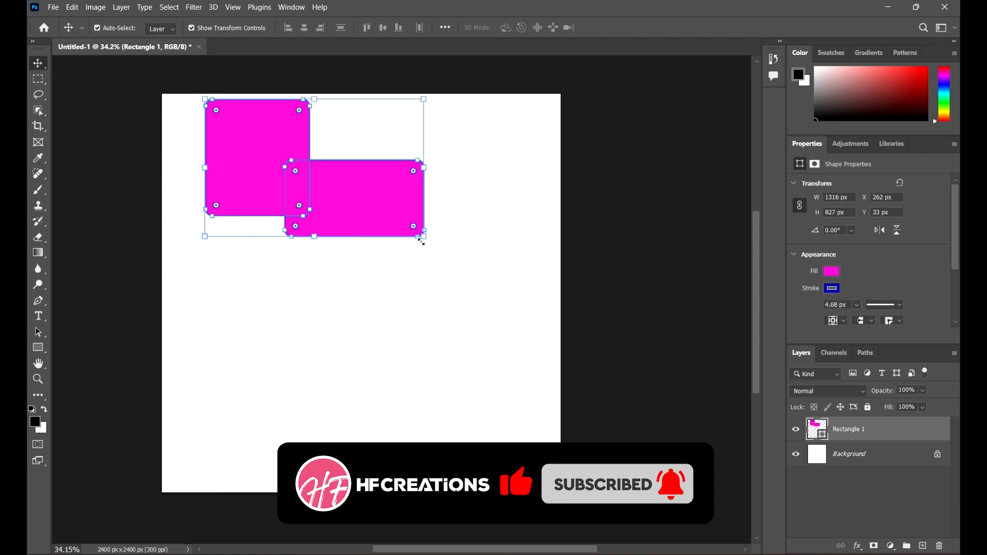
Step: Scale the combined shape down to about 57% and shift it slightly down and right
left_click_drag(420, 234, 327, 175)
left_click(633, 25)
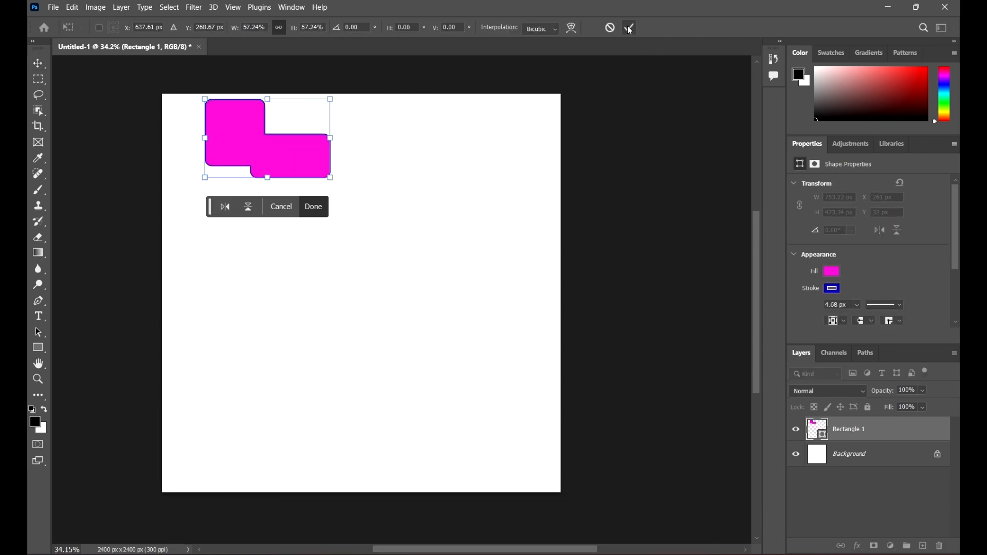
left_click_drag(236, 129, 273, 151)
left_click(387, 161)
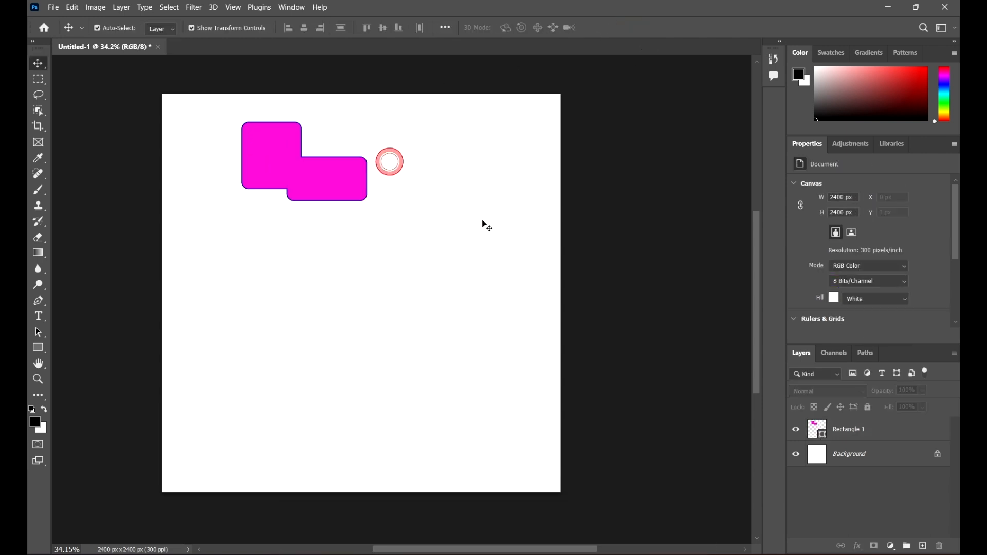
left_click(44, 350)
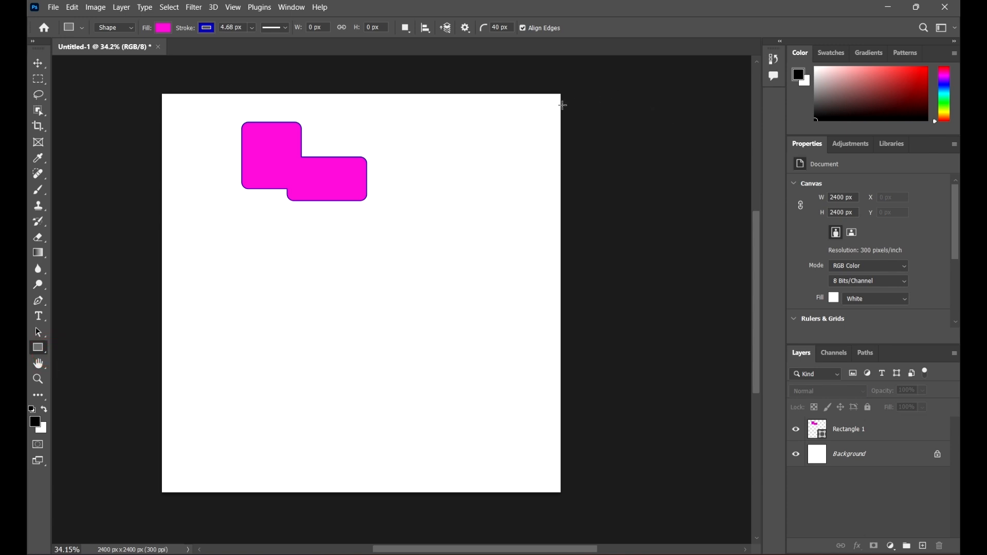
left_click(912, 435)
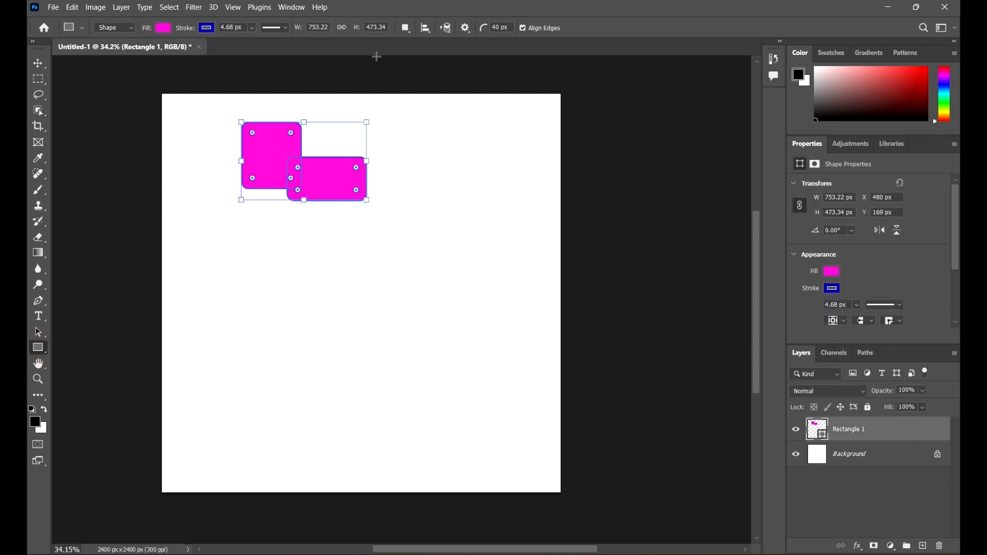
left_click_drag(424, 237, 335, 177)
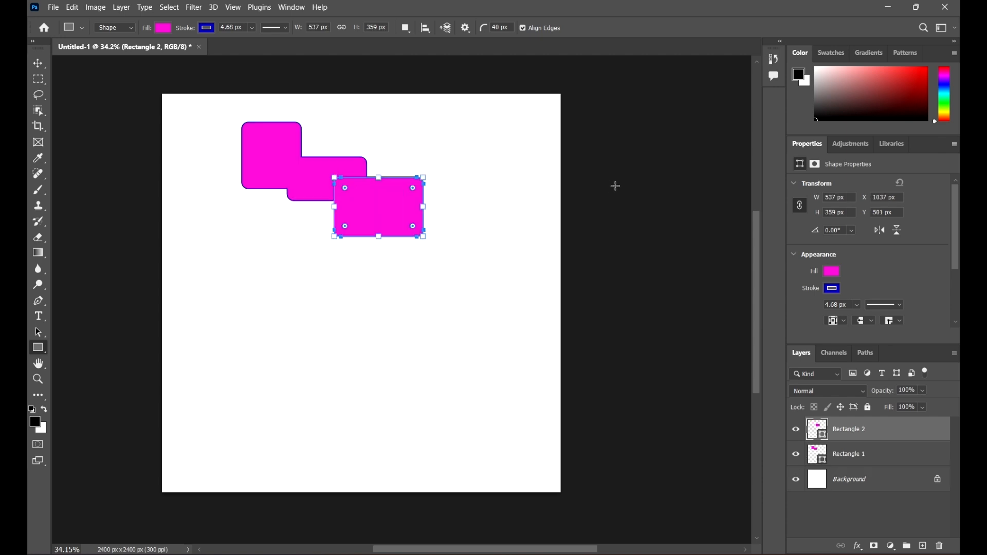
left_click(406, 28)
left_click(45, 51)
left_click(38, 62)
key("Delete")
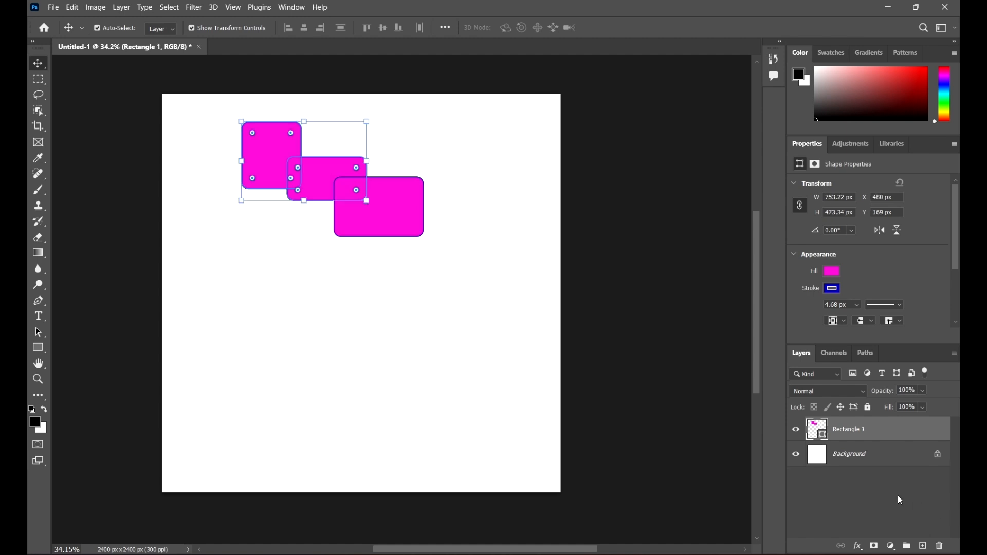
left_click(888, 434)
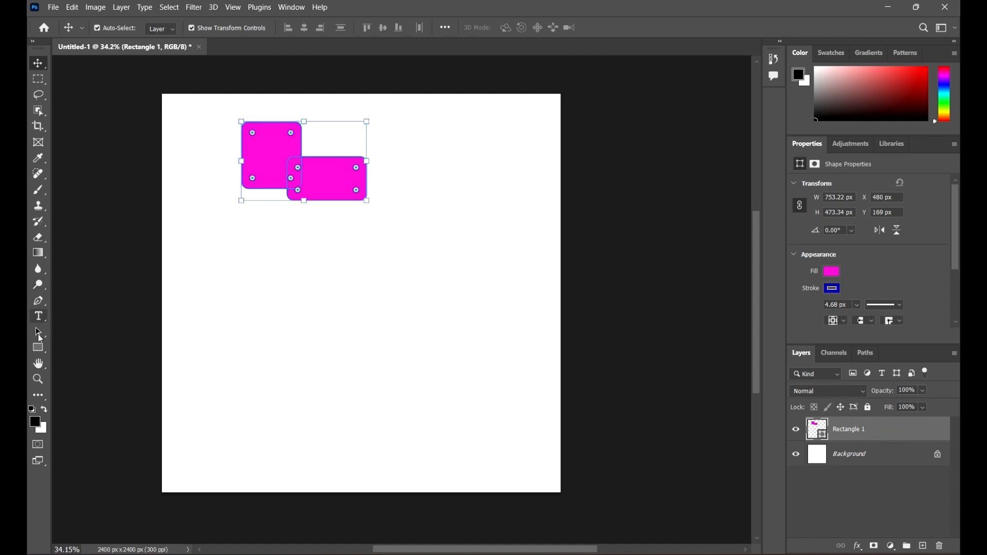
Step: With the Rectangle tool set to Combine Shapes, add an overlapping rectangle about 539 × 574 px to the combined shape
left_click(37, 348)
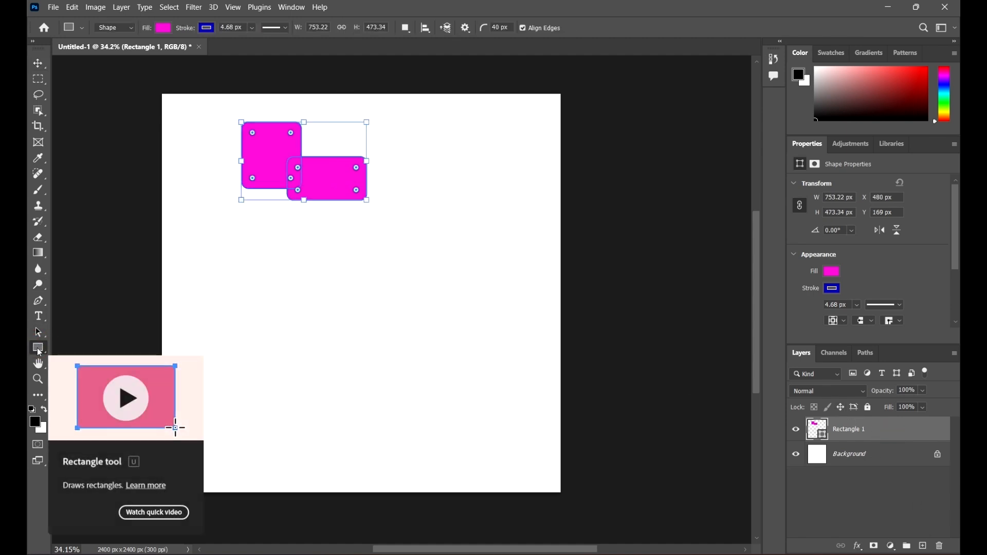
left_click(405, 29)
left_click(427, 53)
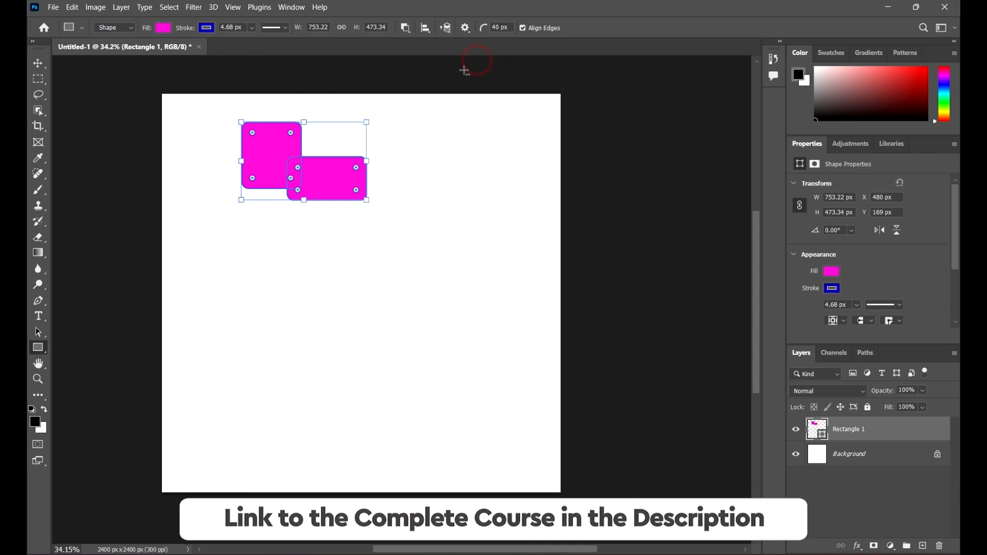
left_click(405, 28)
left_click(442, 53)
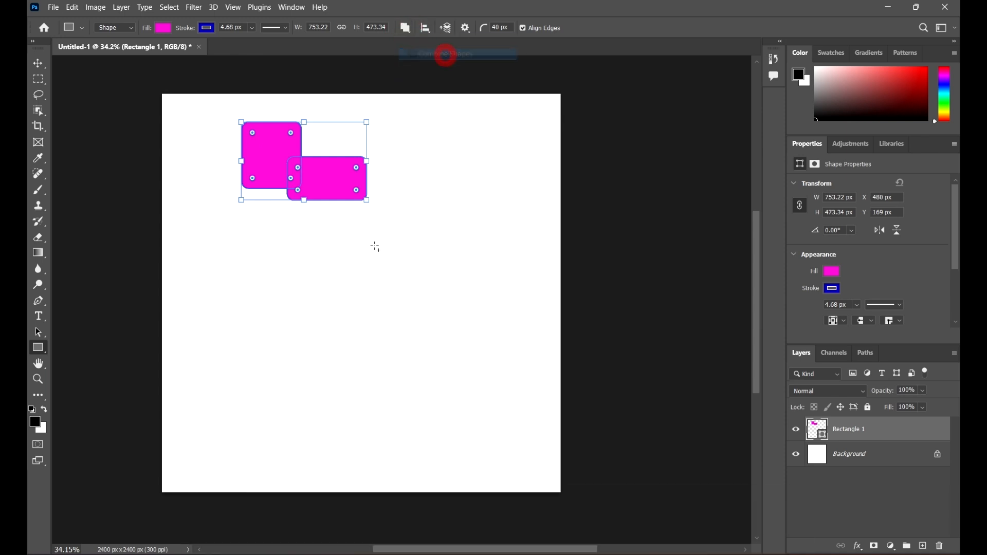
left_click_drag(428, 273, 338, 176)
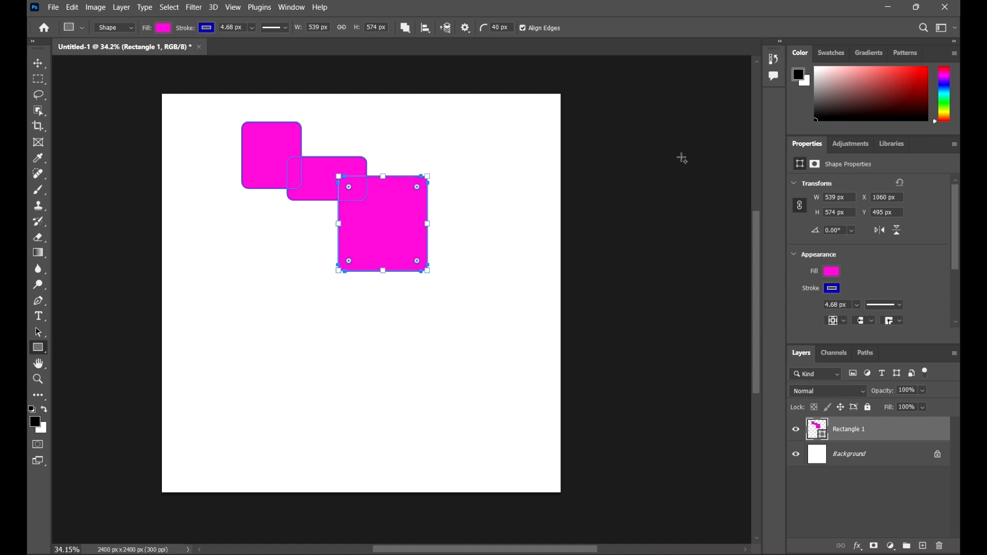
Step: Try switching the new rectangle's path operation to Subtract Front Shape and set it back to Combine Shapes
left_click(407, 29)
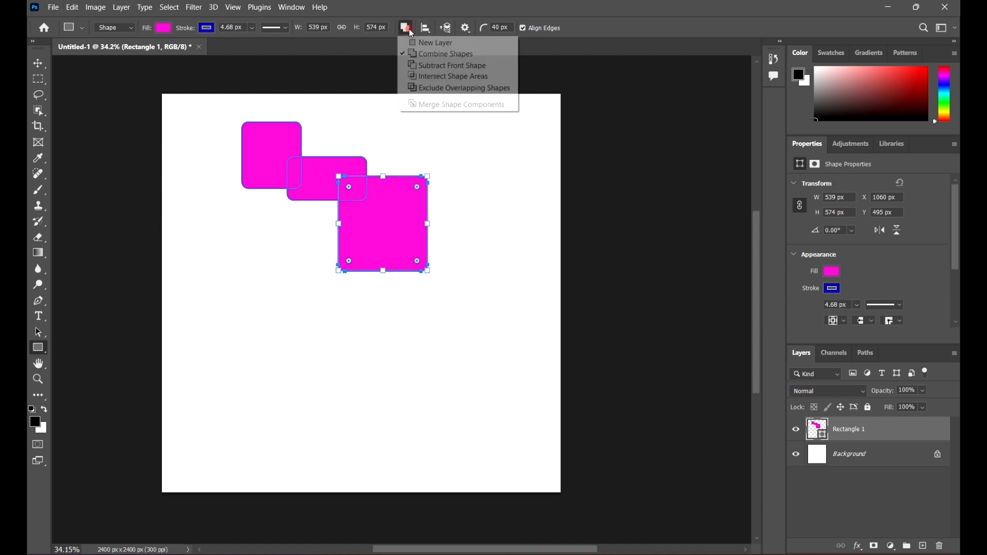
left_click(458, 71)
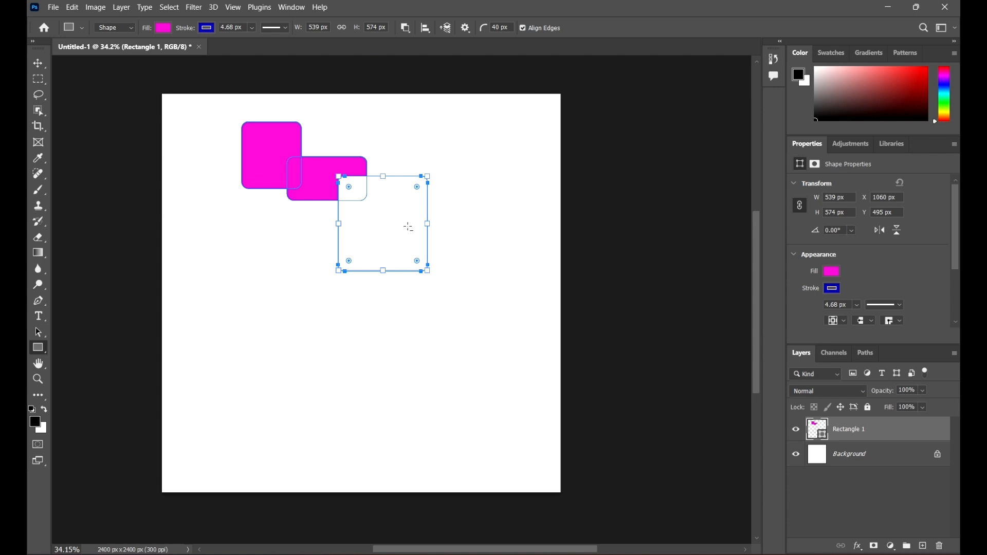
left_click(406, 28)
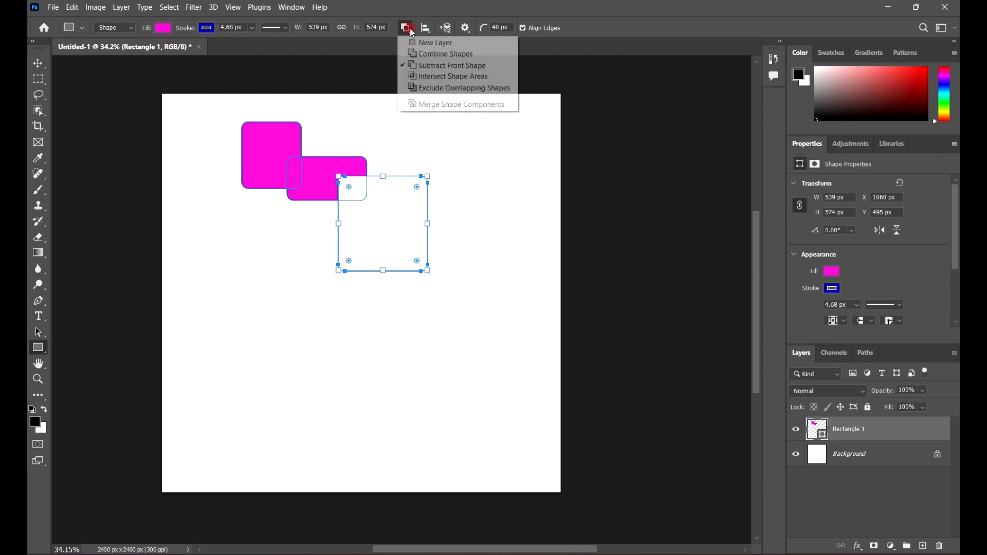
left_click(465, 55)
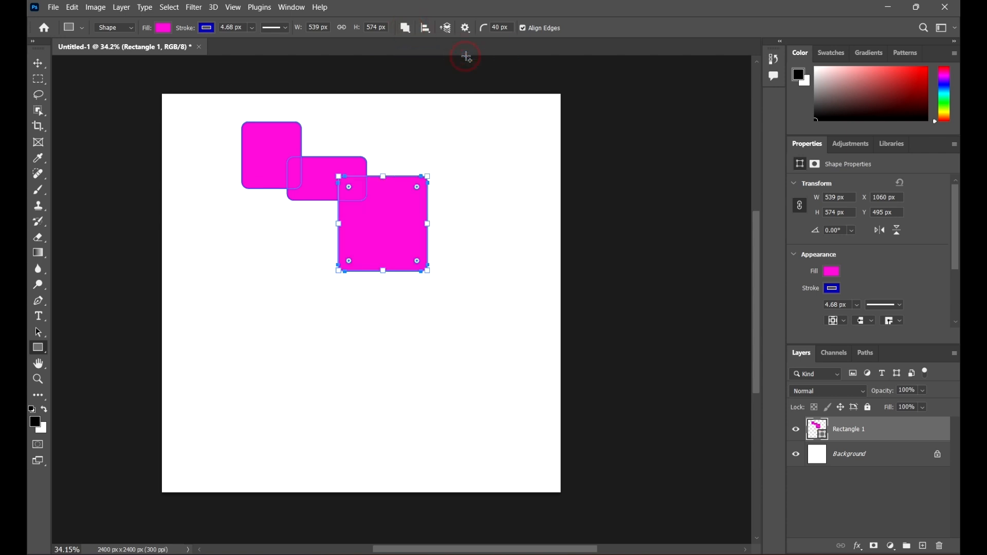
Step: Move the combined shape slightly down and to the left on the canvas
left_click(32, 63)
left_click(489, 132)
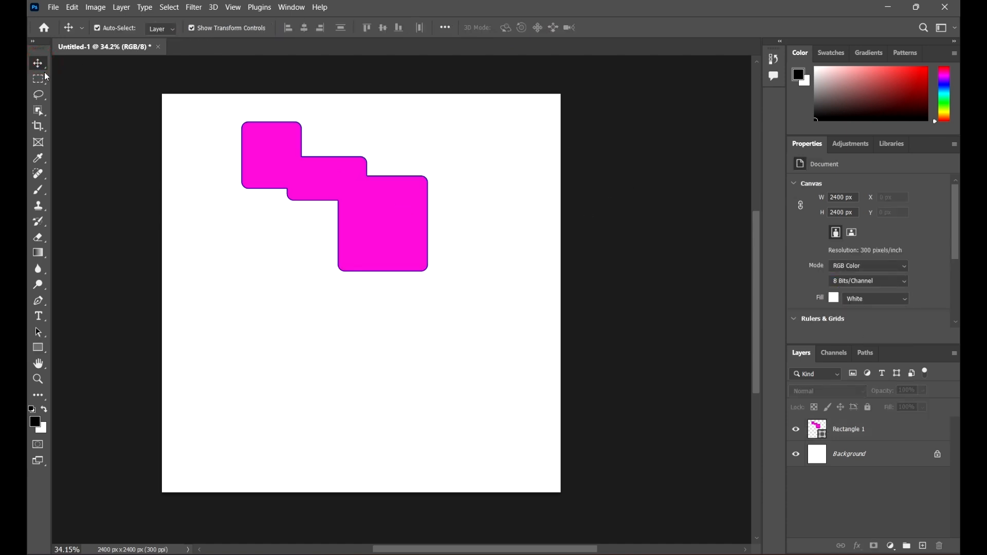
left_click(390, 208)
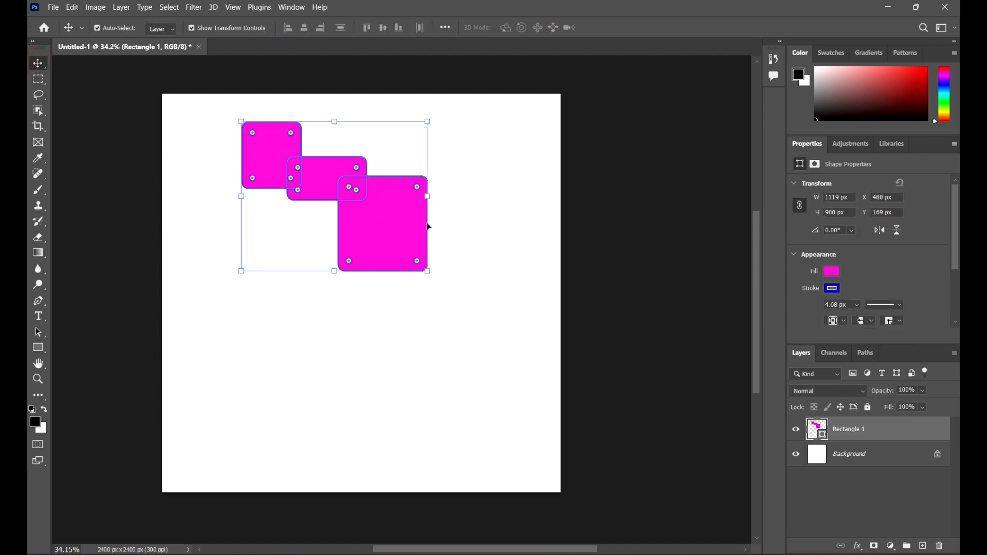
left_click_drag(429, 227, 417, 248)
left_click(463, 171)
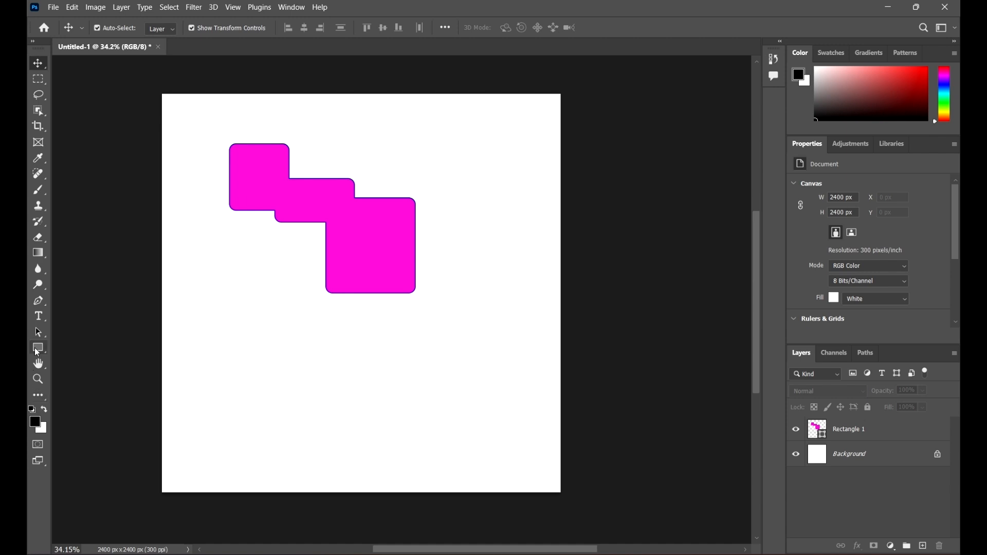
Step: Set the path operation to Subtract Front Shape and cut a rectangle about 493 × 420 px from the shape's lower-right corner
left_click(36, 350)
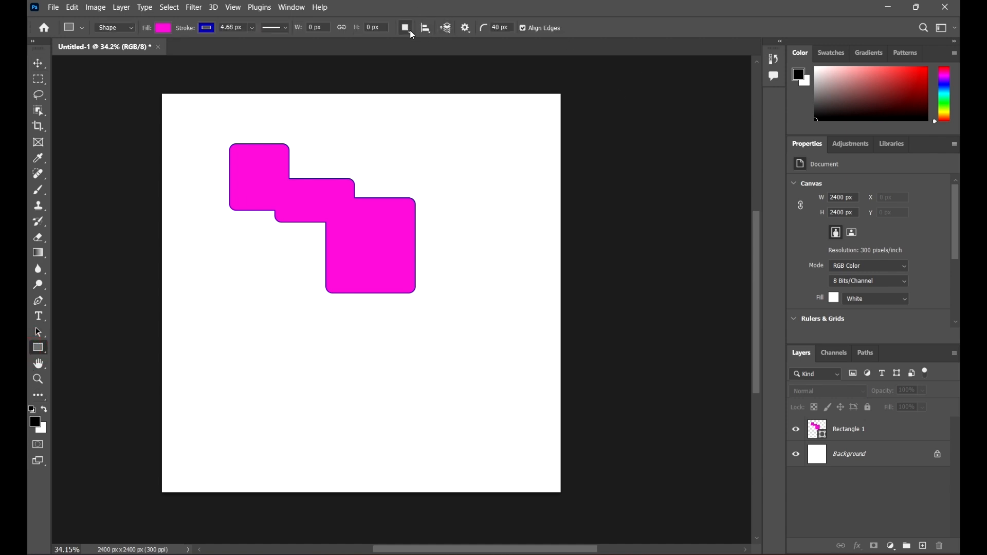
left_click(409, 31)
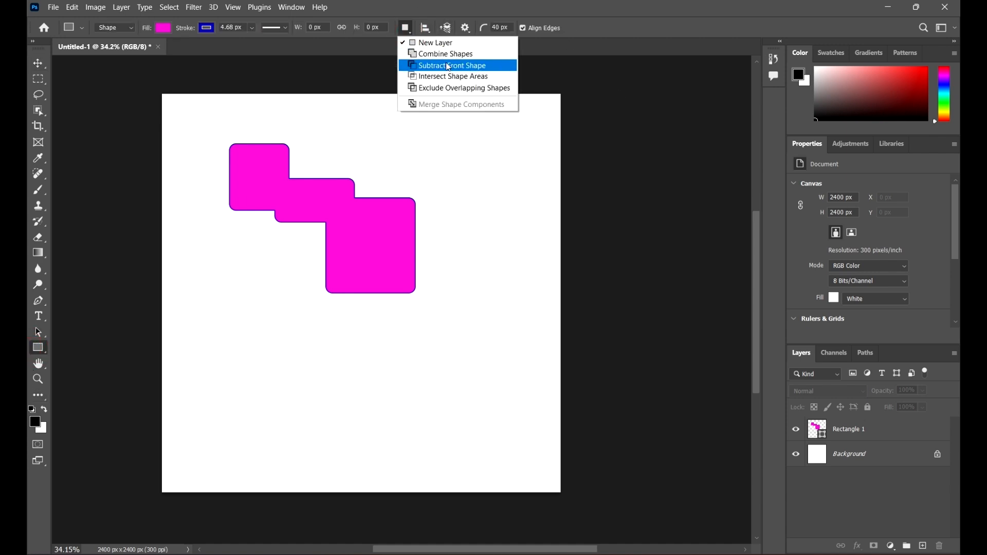
left_click(442, 67)
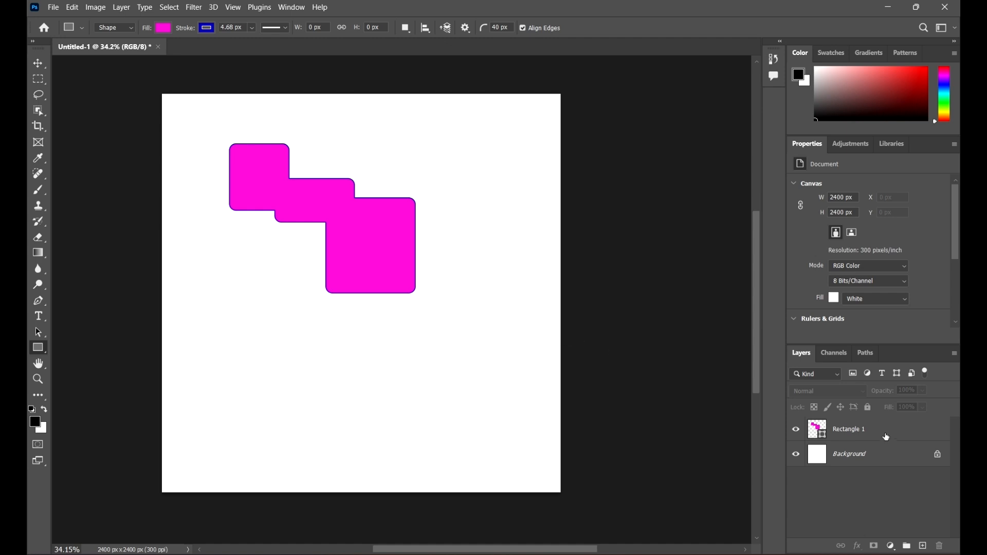
left_click(932, 425)
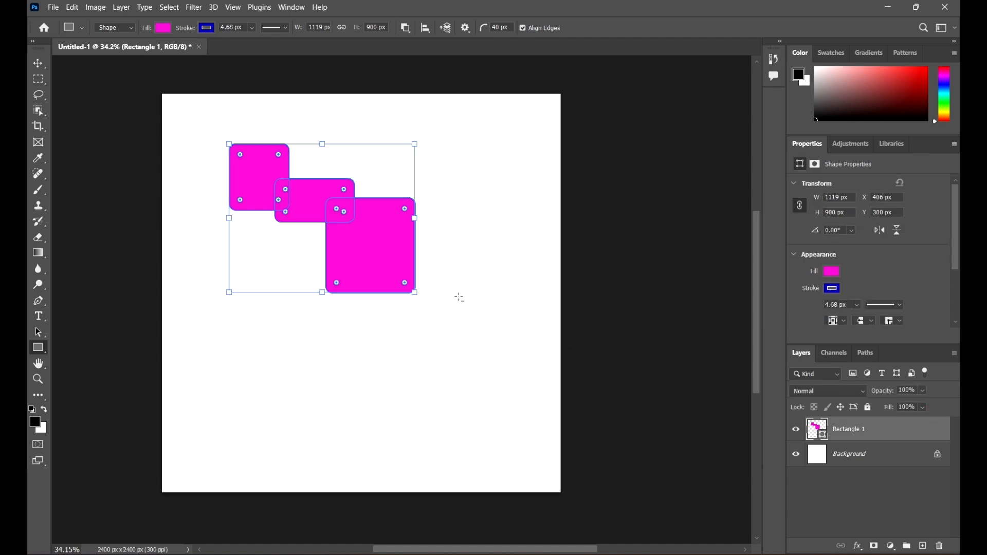
mouse_move(459, 310)
left_mouse_down()
mouse_move(396, 247)
mouse_move(377, 242)
left_mouse_up()
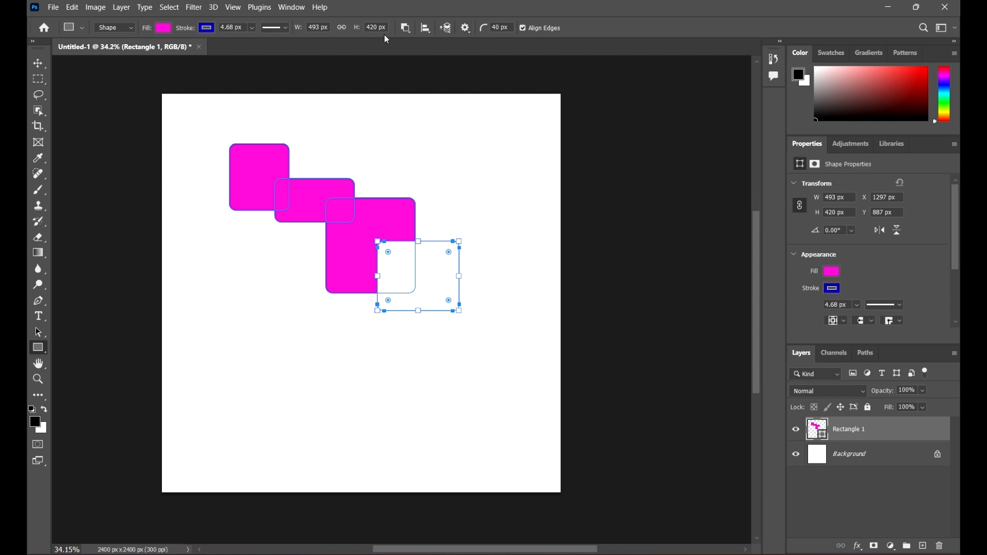
Step: Subtract another rectangle at the shape's right notch and resize it to about 354 × 264 px
left_click(43, 350)
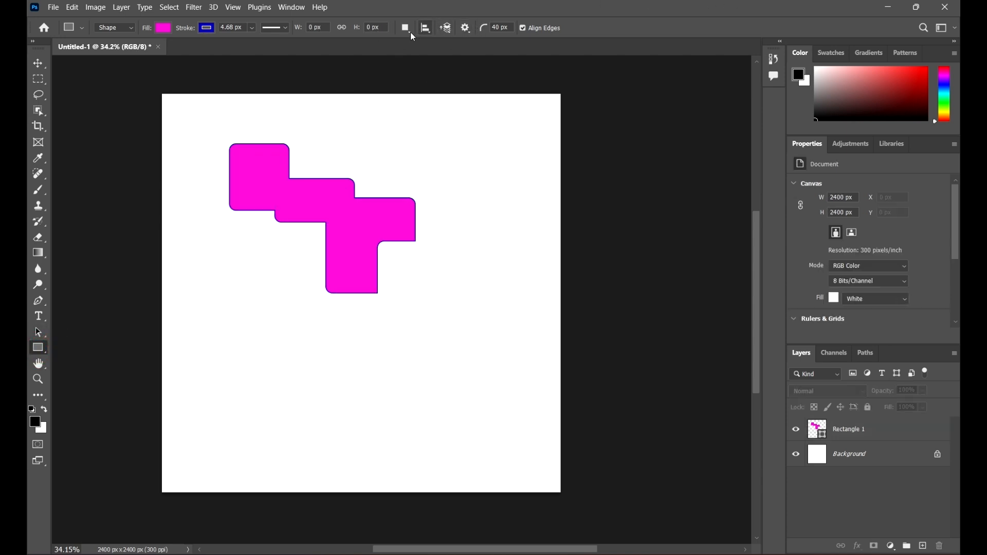
left_click(411, 32)
left_click(462, 64)
left_click(905, 436)
left_click_drag(415, 178, 378, 221)
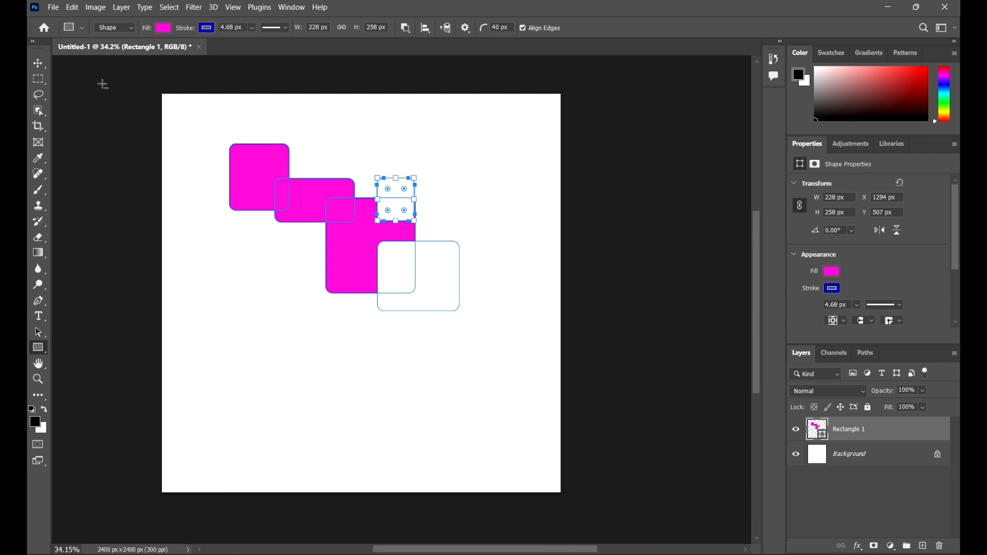
scroll(280, 158, "up", 2)
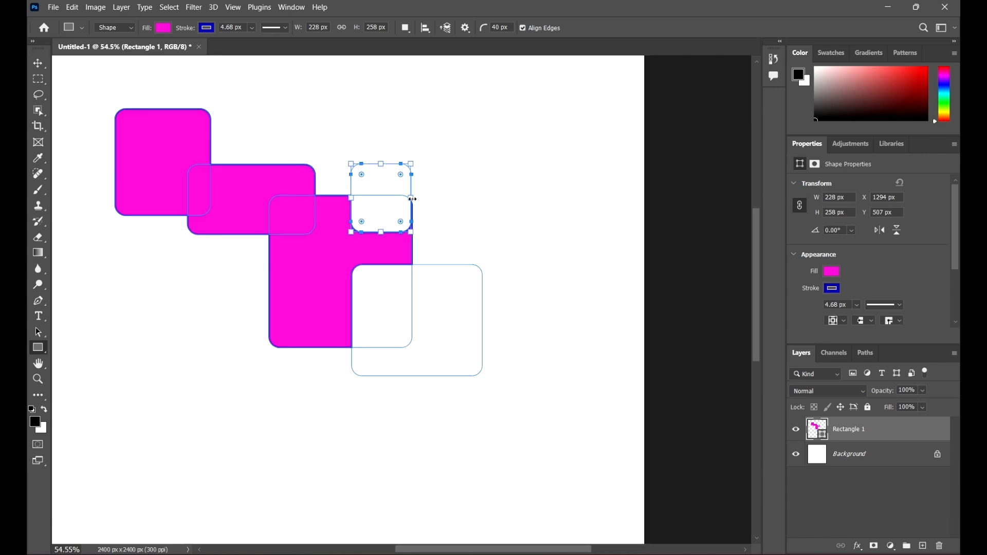
left_click_drag(413, 199, 446, 199)
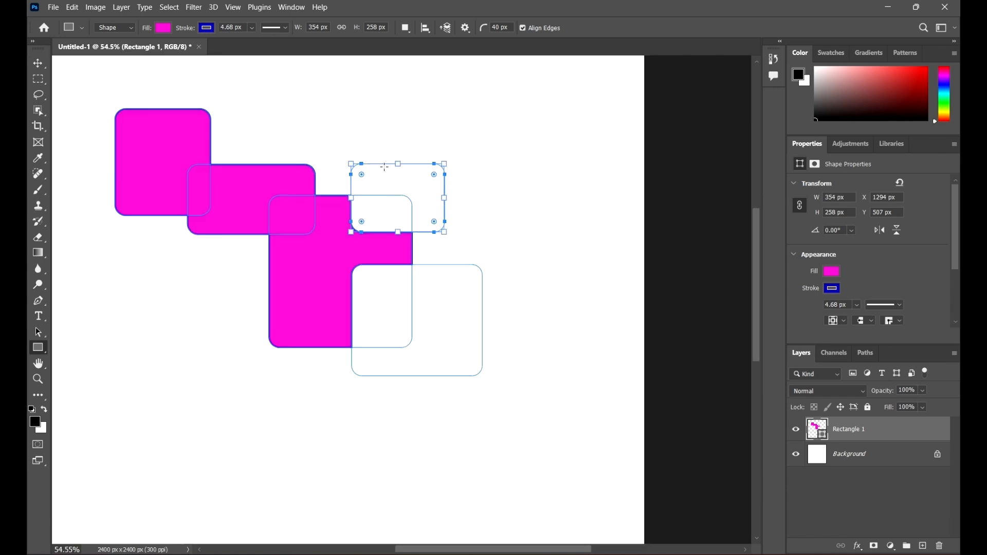
left_click_drag(398, 164, 398, 162)
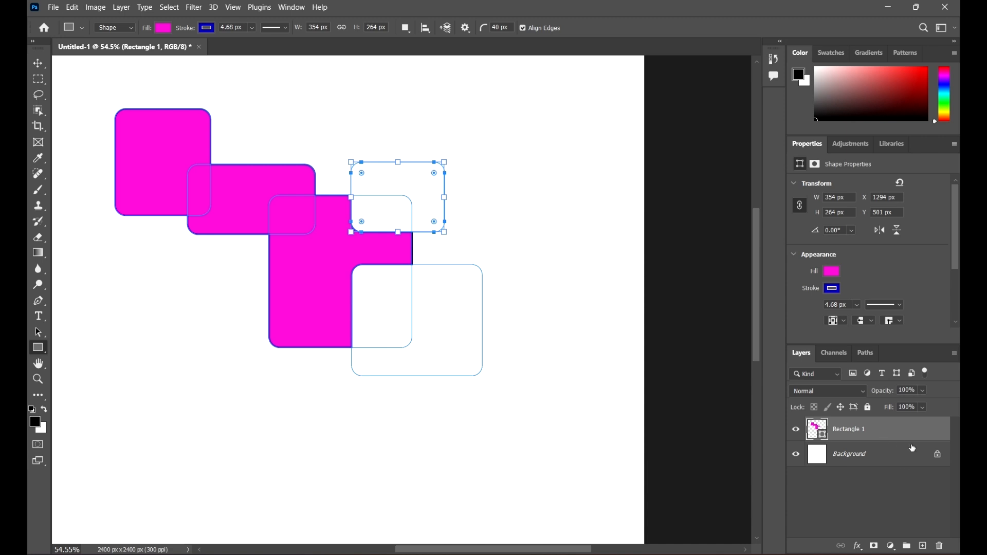
Step: Draw a new rectangle about 483 × 464 px on its own layer below the combined shape
scroll(459, 135, "down", 2)
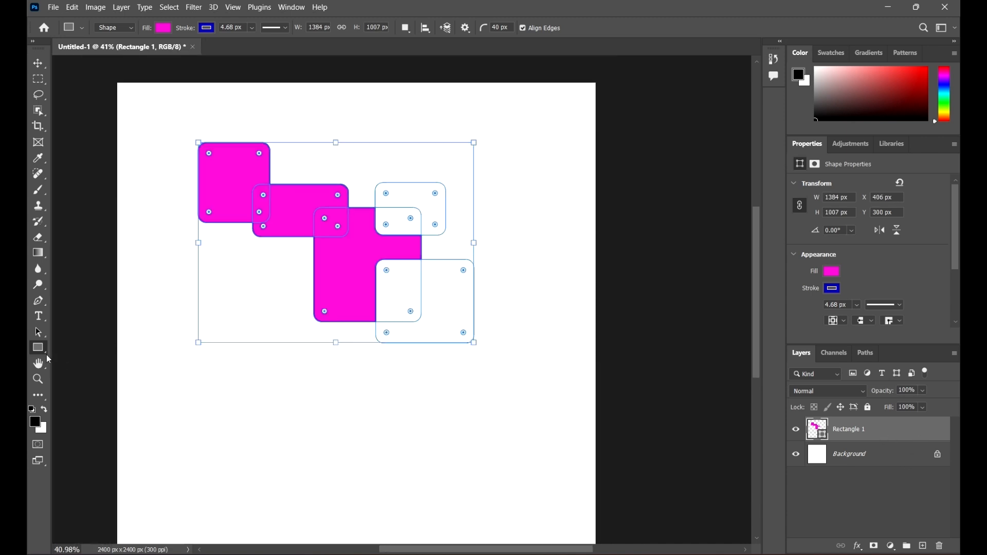
right_click(43, 349)
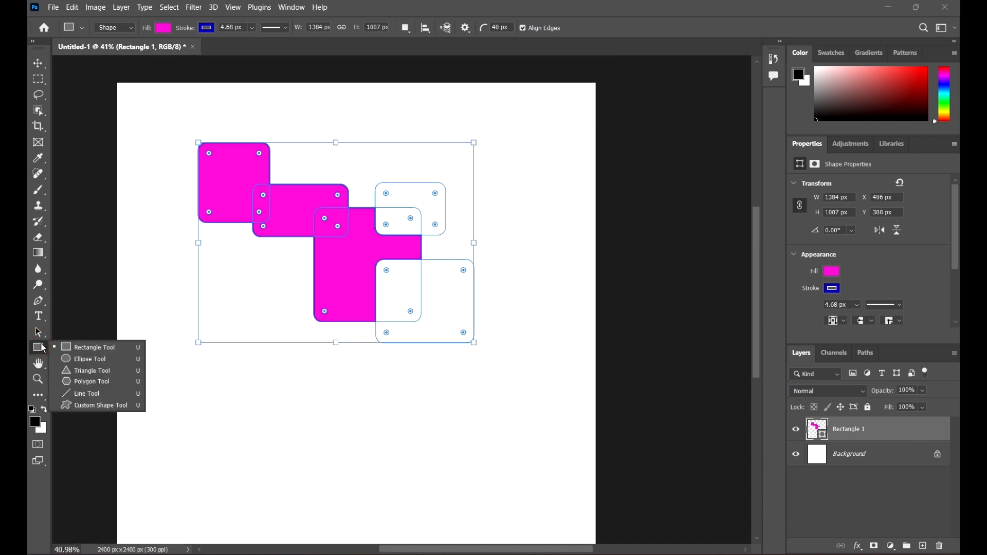
left_click(80, 349)
scroll(343, 374, "down", 1)
left_click_drag(346, 350, 445, 444)
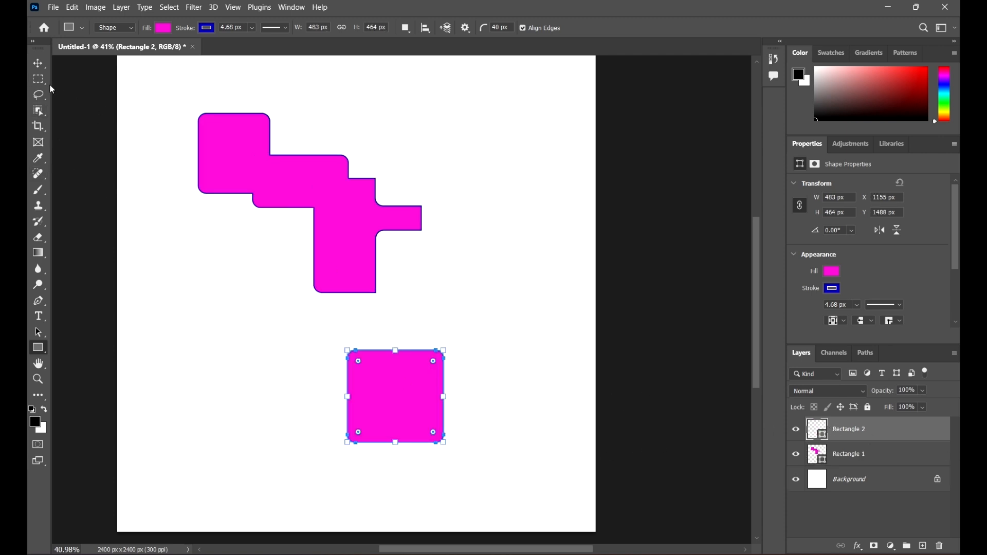
Step: Enlarge the corner radius of the new rectangle so its corners are more rounded
scroll(455, 383, "down", 2)
scroll(450, 339, "up", 9)
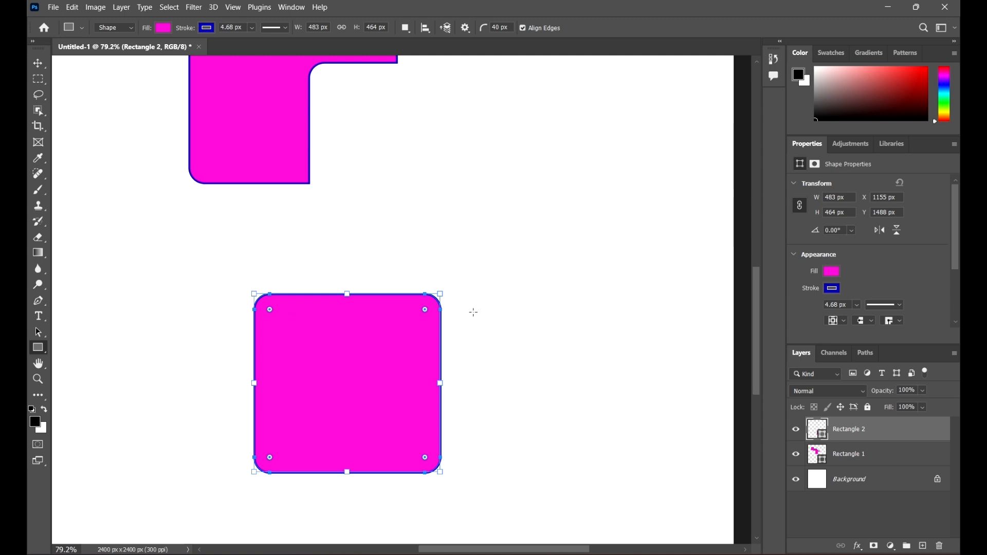
left_click_drag(430, 314, 483, 281)
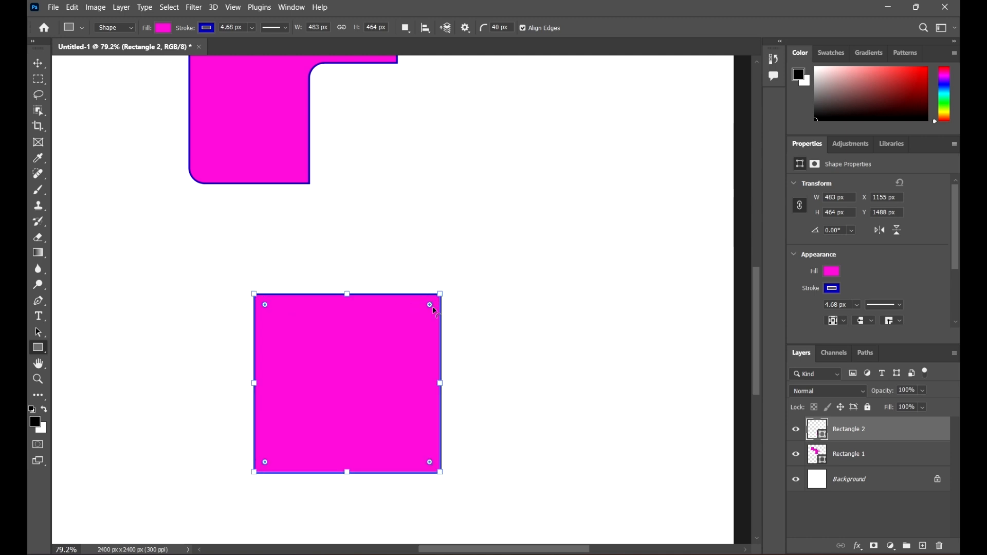
left_click_drag(431, 307, 410, 329)
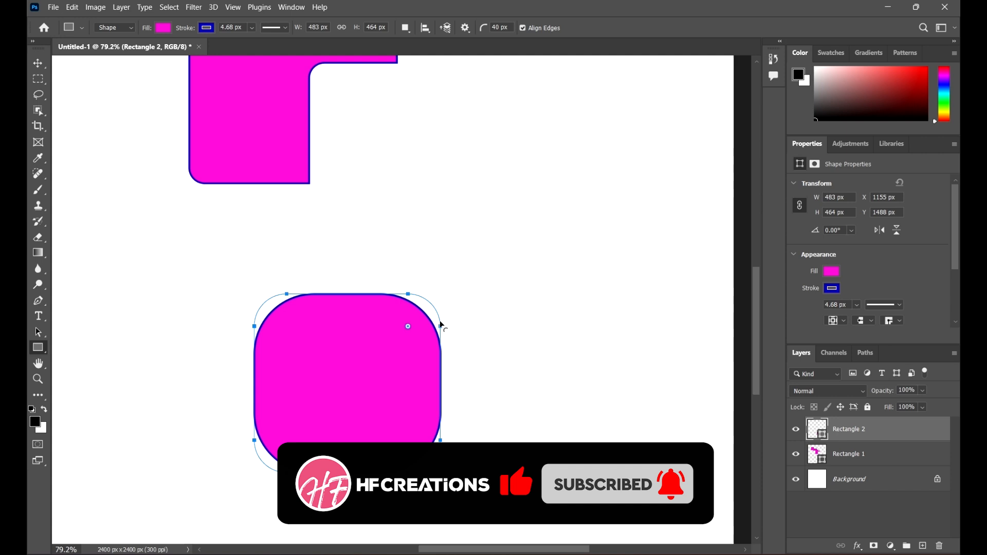
Step: Scale the new rectangle up to about 178% and shift it slightly down and right
left_click(38, 67)
left_click(684, 338)
scroll(383, 271, "down", 5)
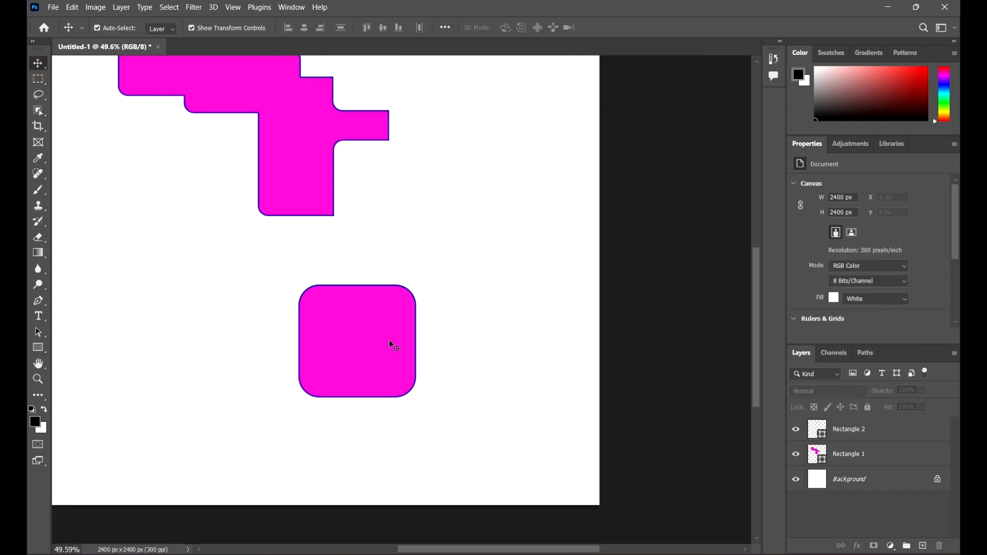
left_click_drag(443, 326, 379, 311)
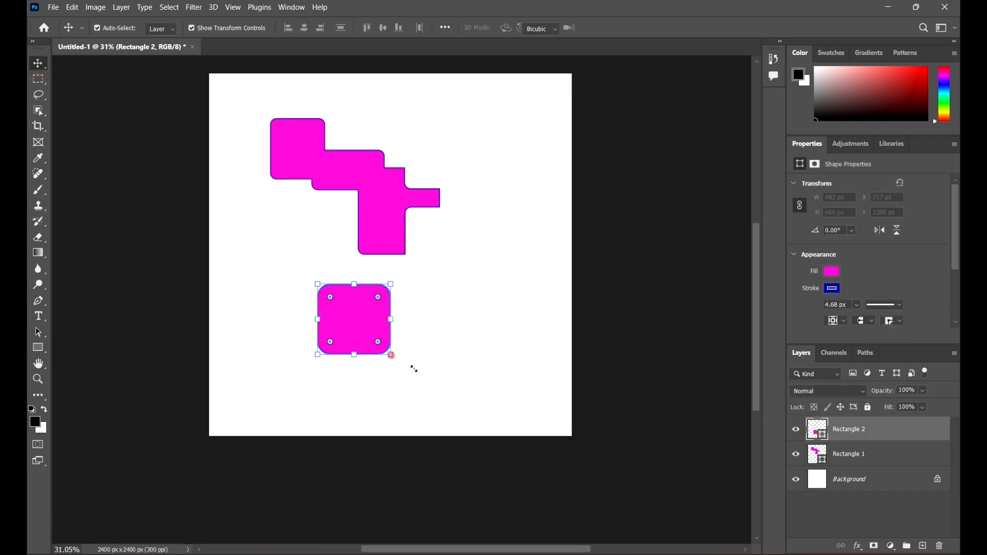
left_click_drag(393, 357, 302, 315)
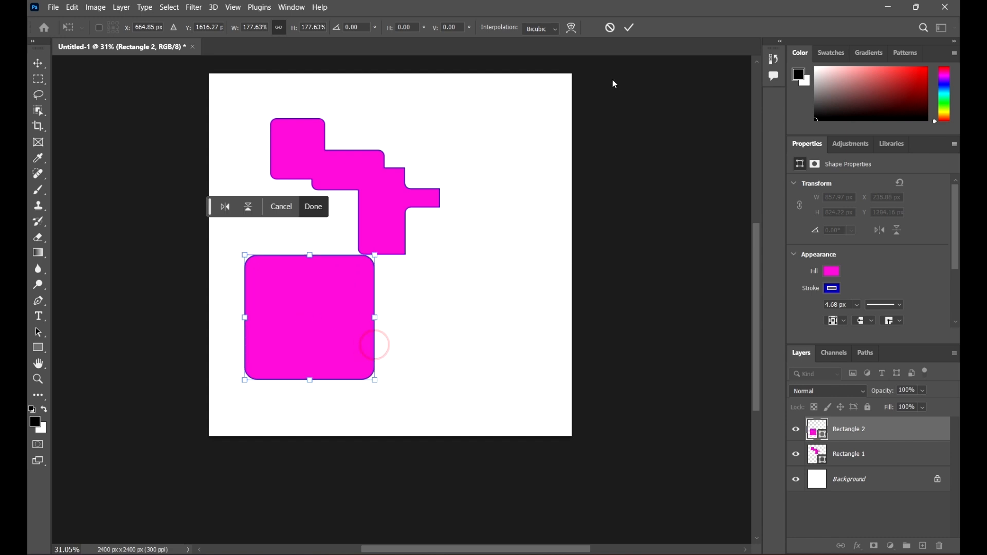
left_click(630, 29)
left_click_drag(354, 276, 363, 292)
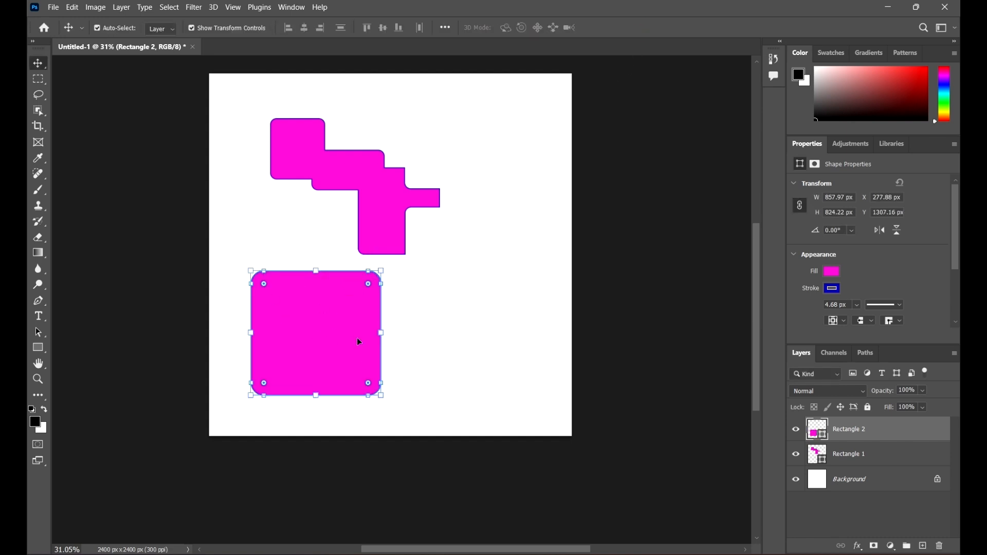
left_click(520, 327)
Step: Intersect the new rounded rectangle with a rectangle about 1130 × 684 px drawn across its lower-right part
left_click(35, 344)
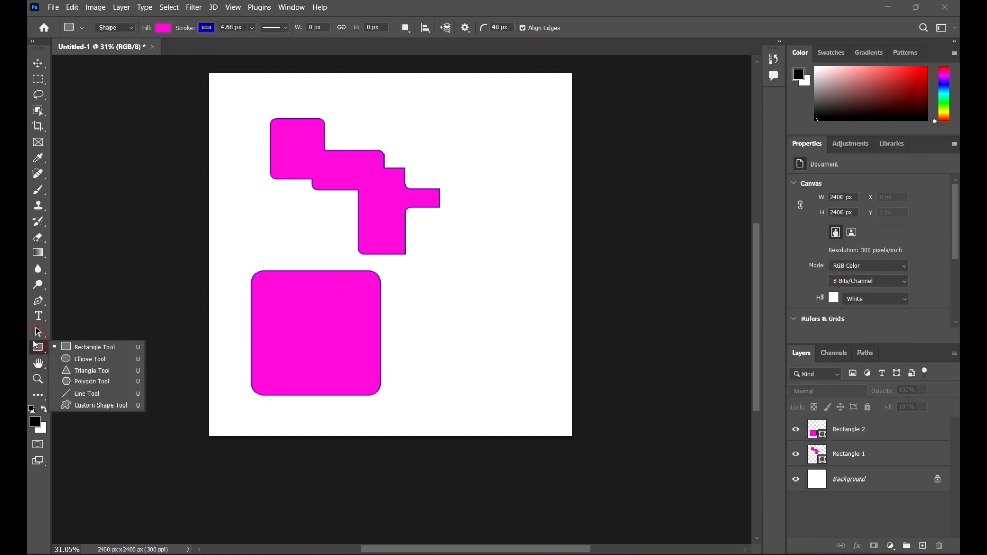
left_click(94, 351)
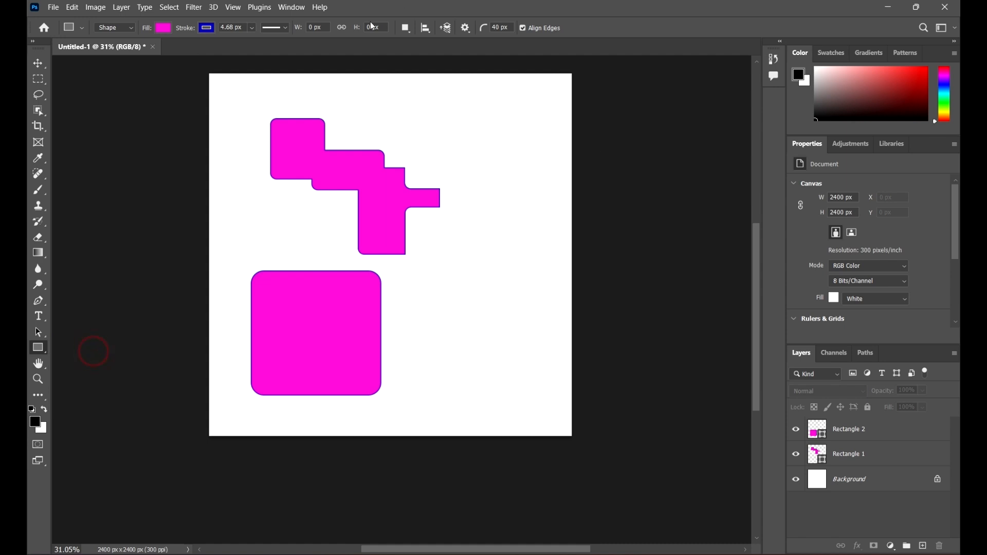
left_click(409, 32)
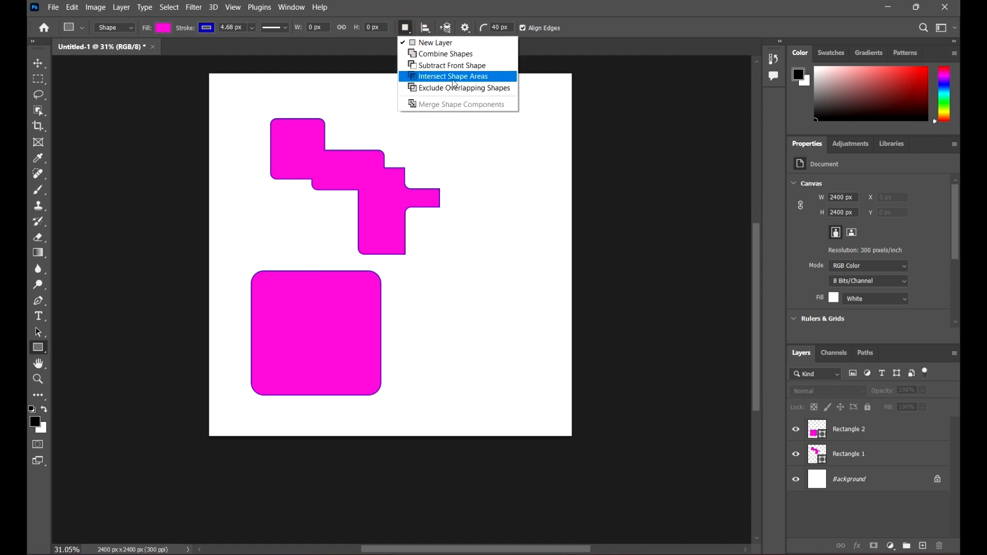
left_click(490, 77)
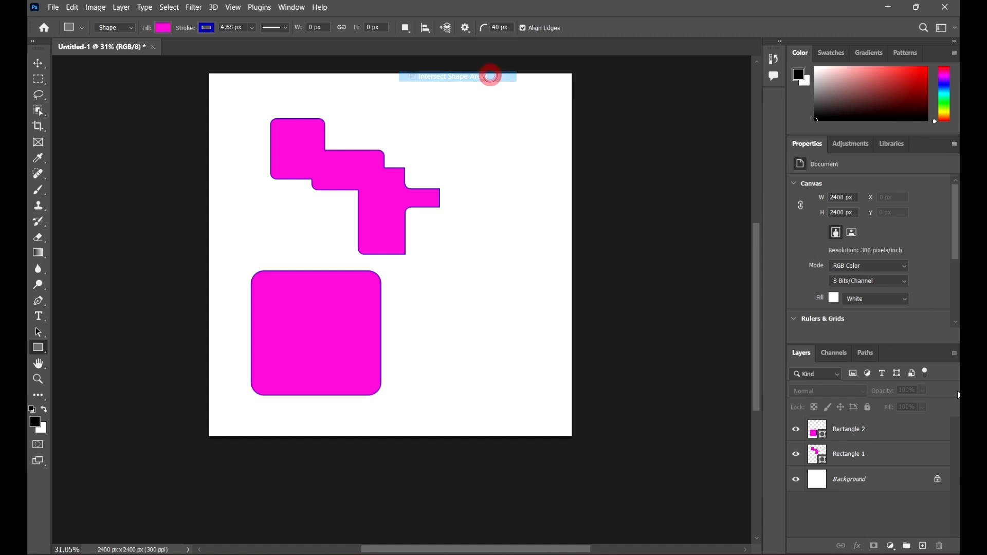
left_click(920, 433)
left_click_drag(458, 419, 286, 316)
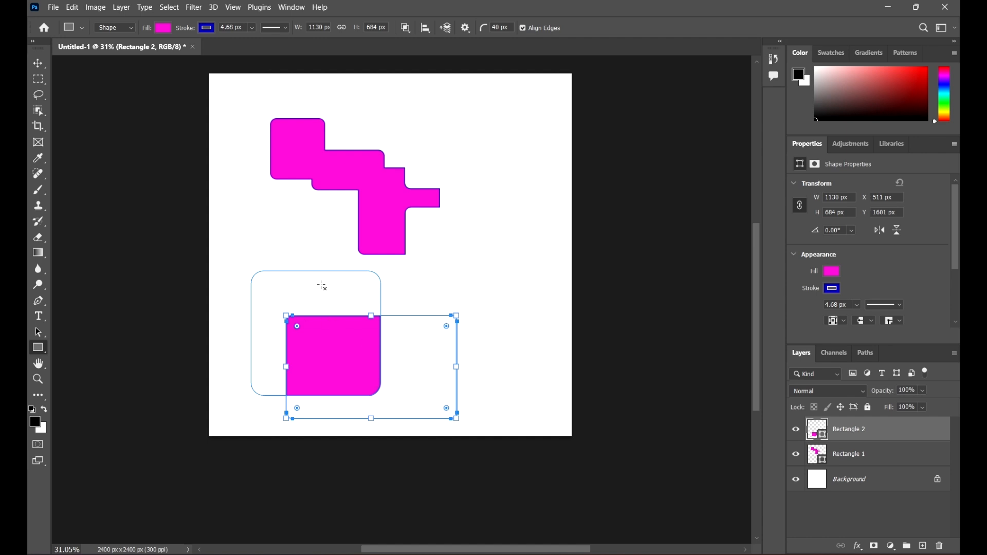
left_click(38, 63)
left_click(551, 338)
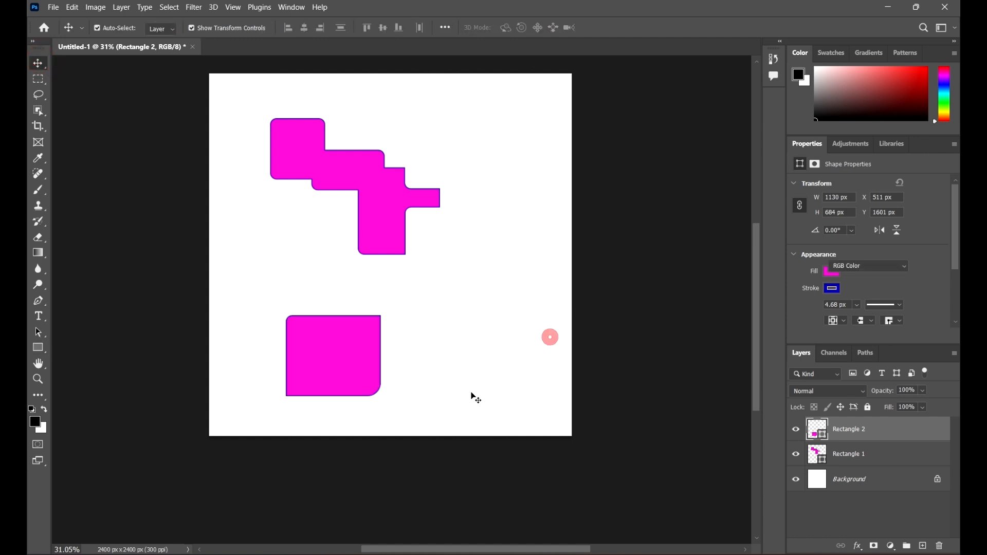
Step: Move the intersected shape up toward the canvas's upper right
left_click_drag(317, 342, 484, 129)
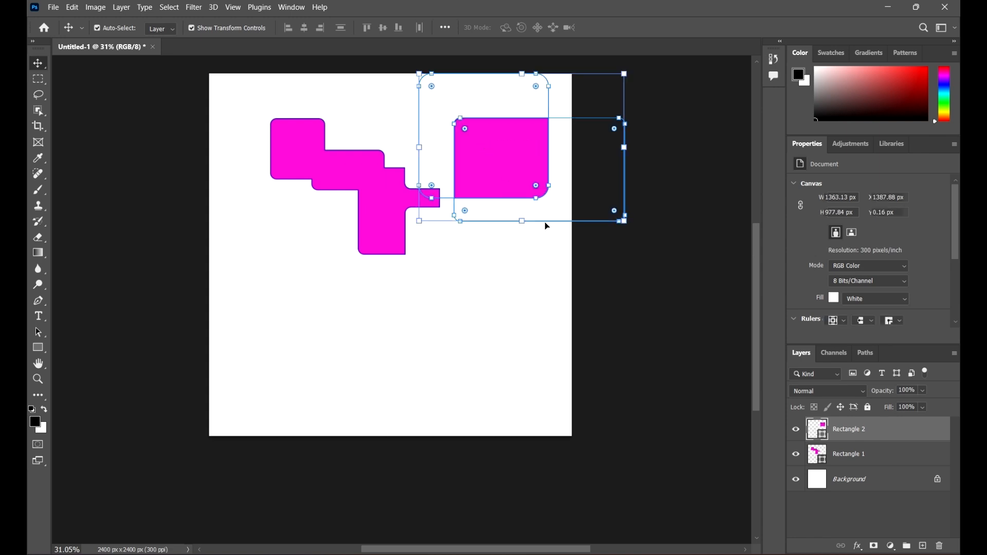
left_click(652, 322)
left_click_drag(534, 165, 507, 139)
left_click(639, 352)
left_click(498, 326)
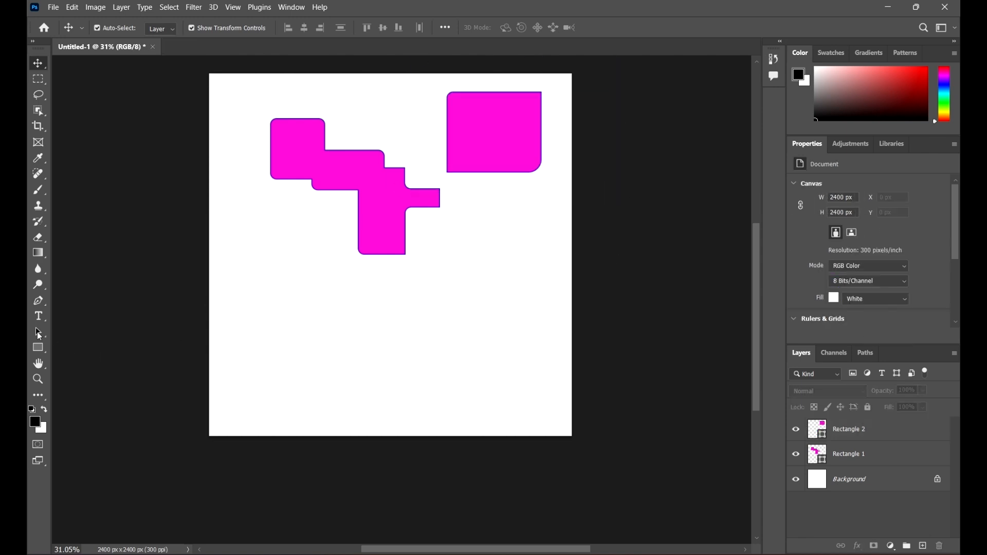
Step: Move the intersected shape back down to the lower right of the canvas
left_click(38, 348)
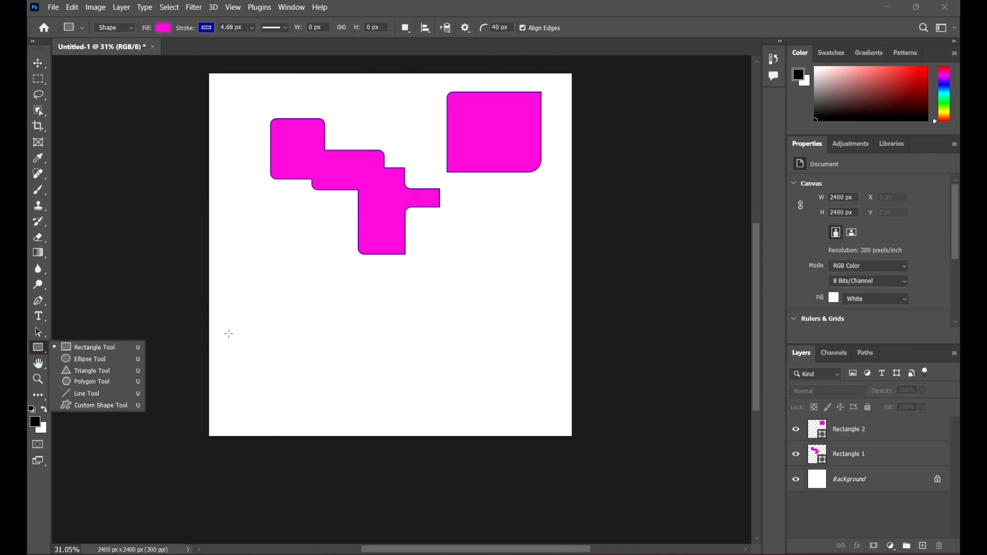
left_click(36, 64)
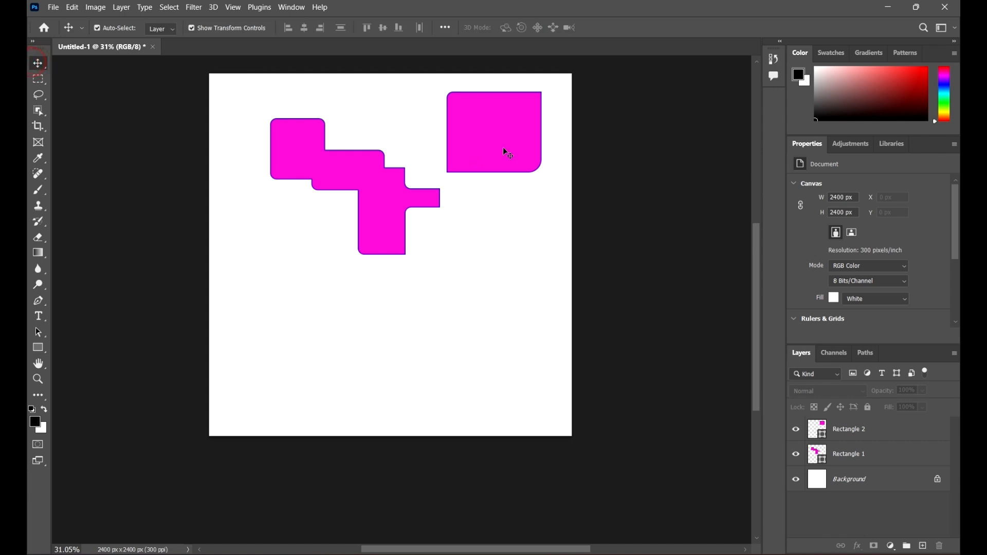
left_click_drag(502, 147, 499, 256)
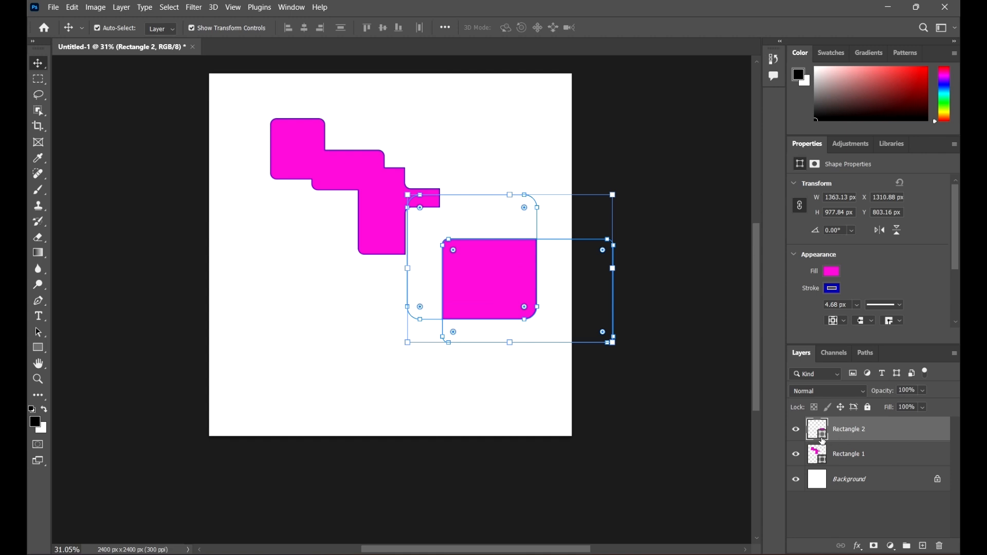
key("u")
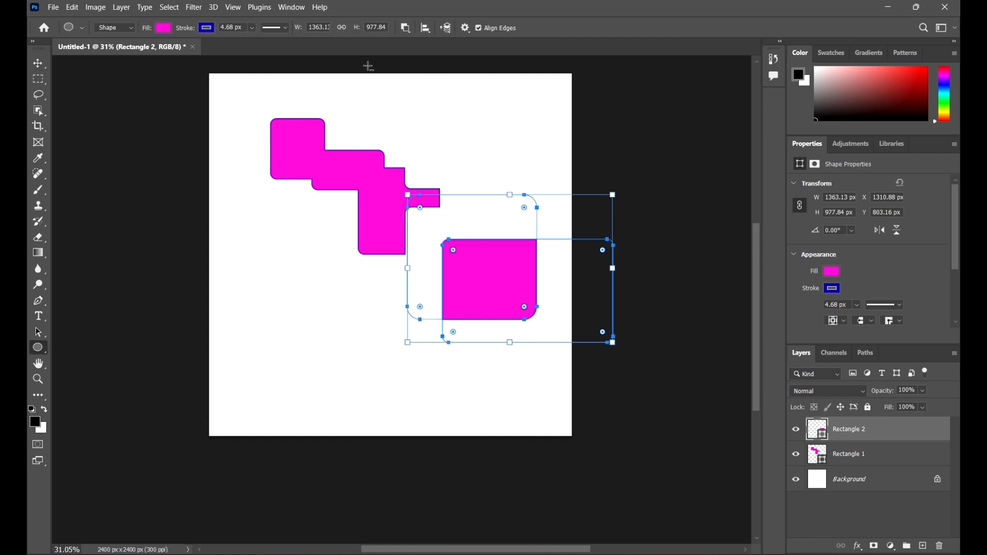
left_click(38, 64)
left_click_drag(455, 294, 414, 354)
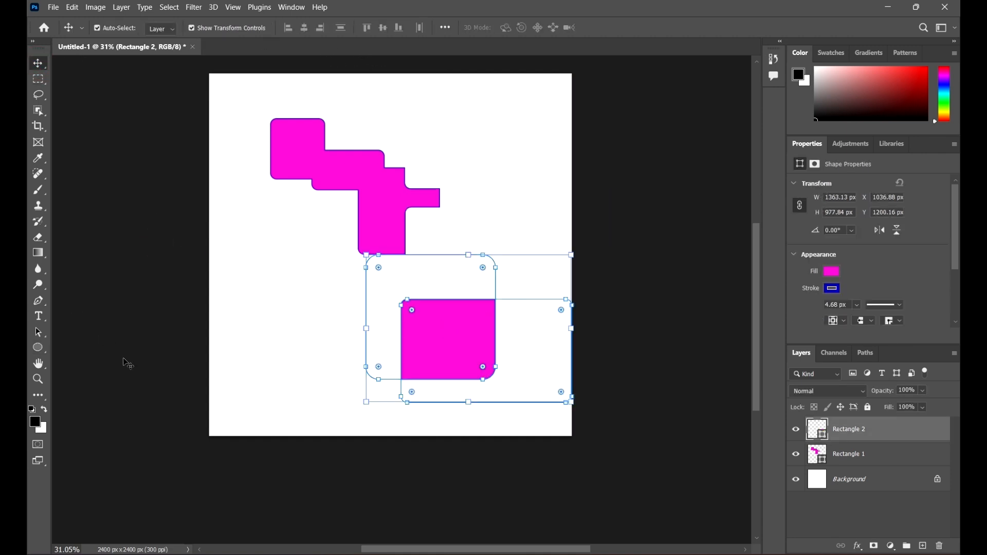
left_click(303, 316)
Step: Subtract an ellipse about 662 × 646 px from the shape's lower-left corner
left_click(38, 348)
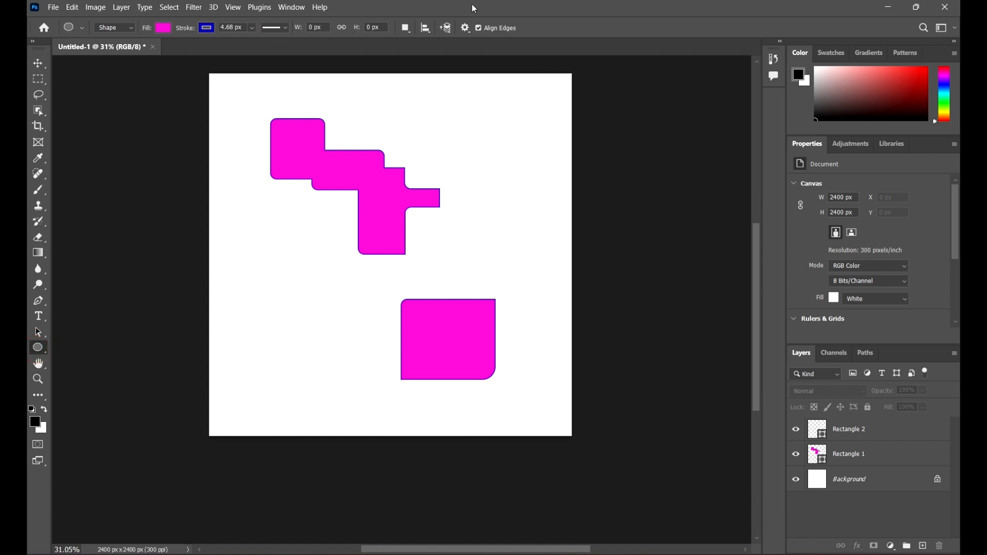
left_click(409, 30)
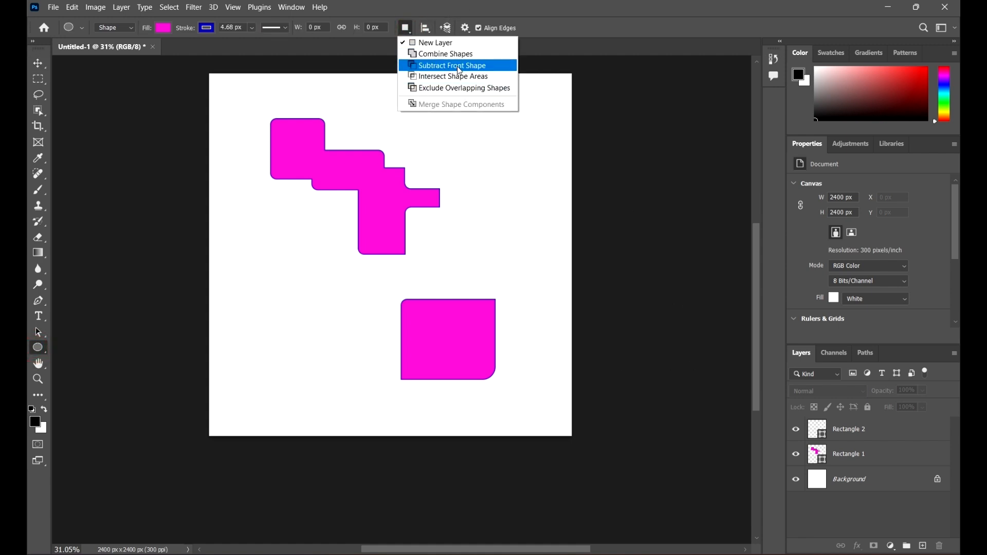
left_click(462, 67)
left_click(881, 437)
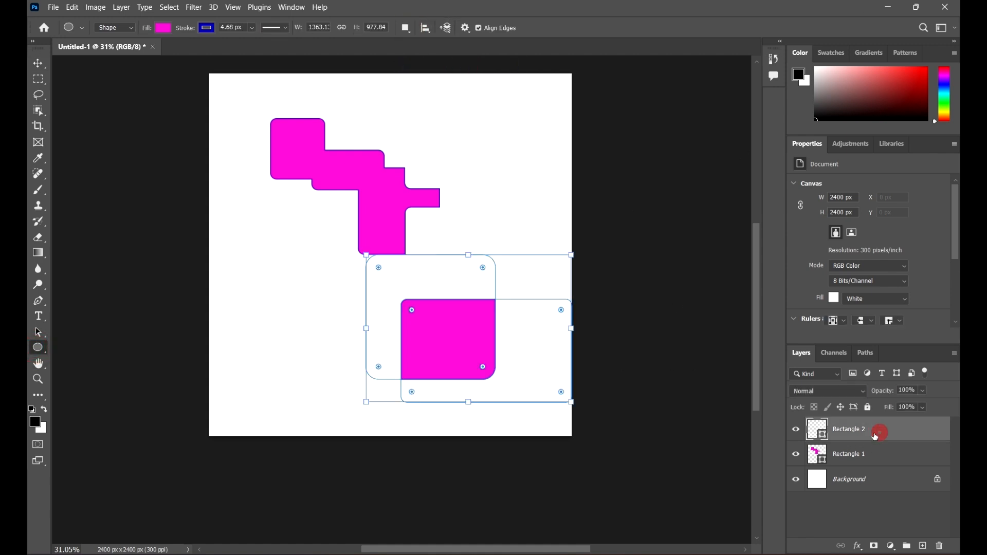
left_click_drag(327, 338, 426, 428)
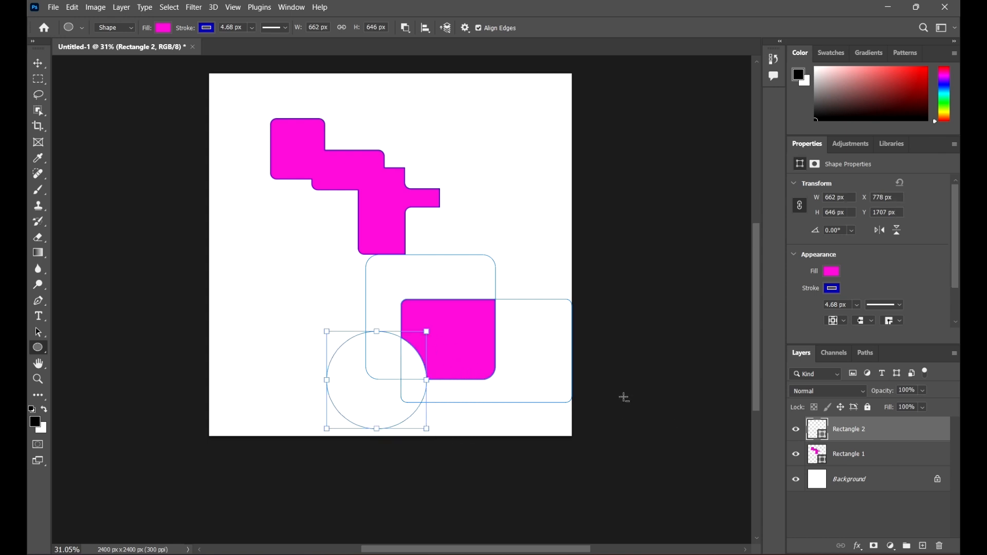
Step: Reposition the notched shape, finally placing it at the upper right of the canvas
left_click(38, 63)
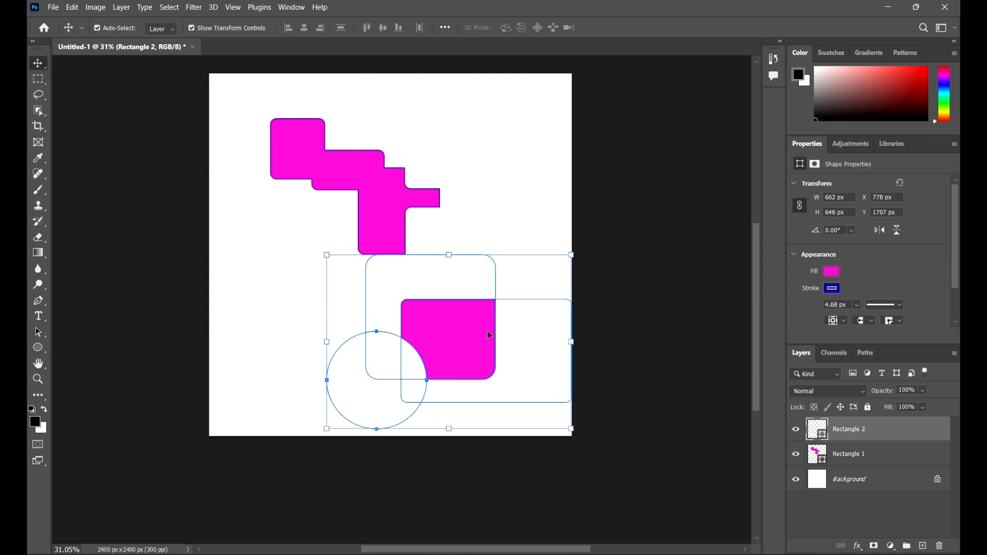
left_click_drag(489, 335, 554, 264)
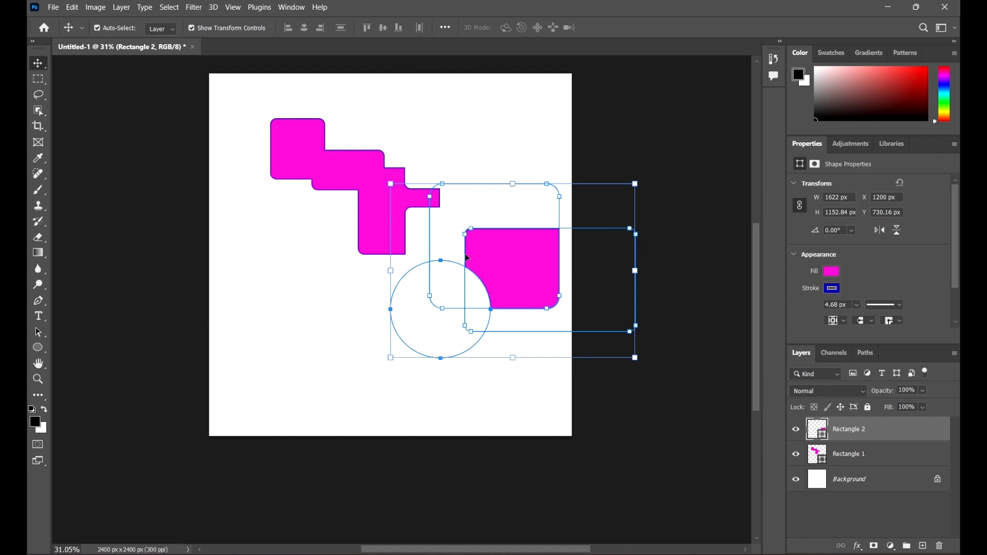
left_click_drag(467, 257, 310, 316)
left_click(674, 310)
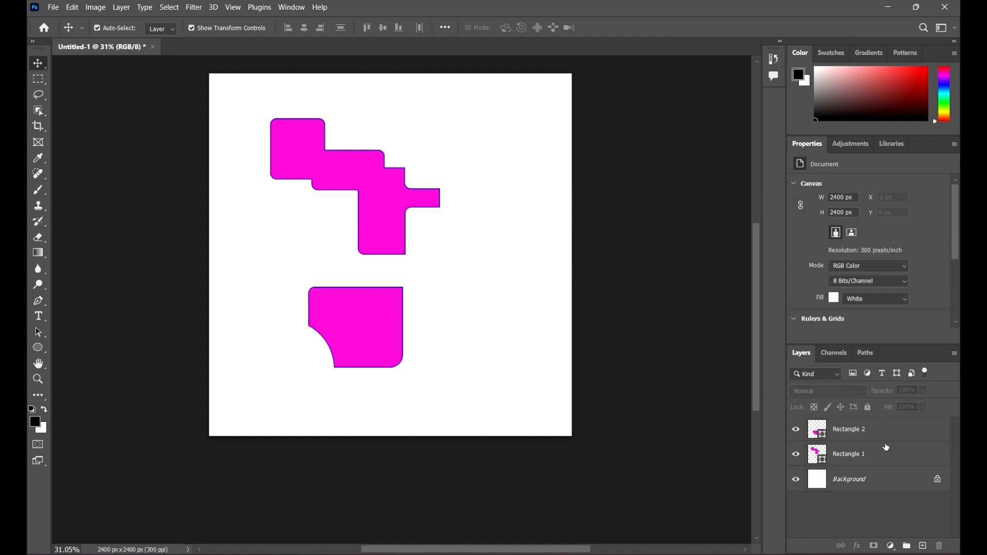
left_click(38, 348)
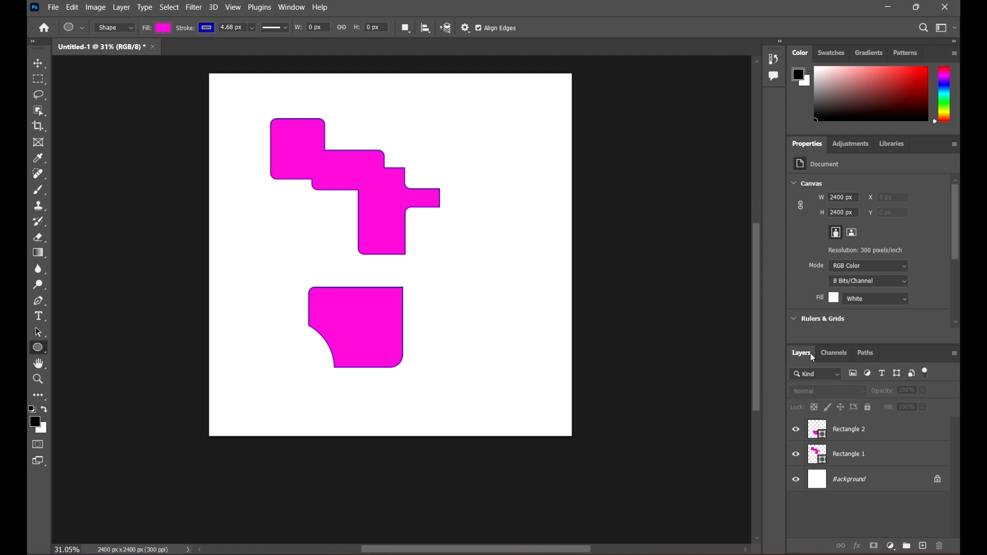
left_click(41, 62)
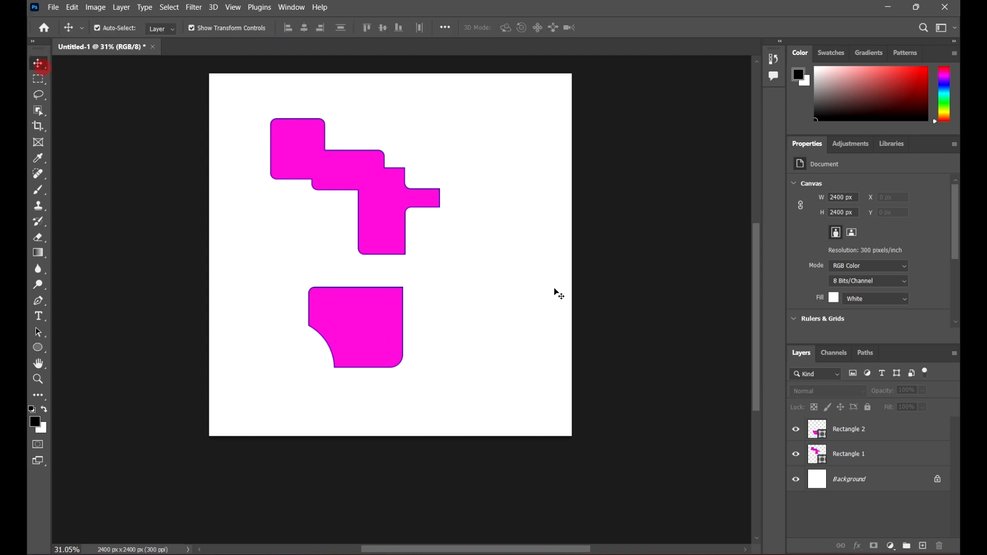
left_click_drag(333, 324, 466, 155)
left_click(669, 329)
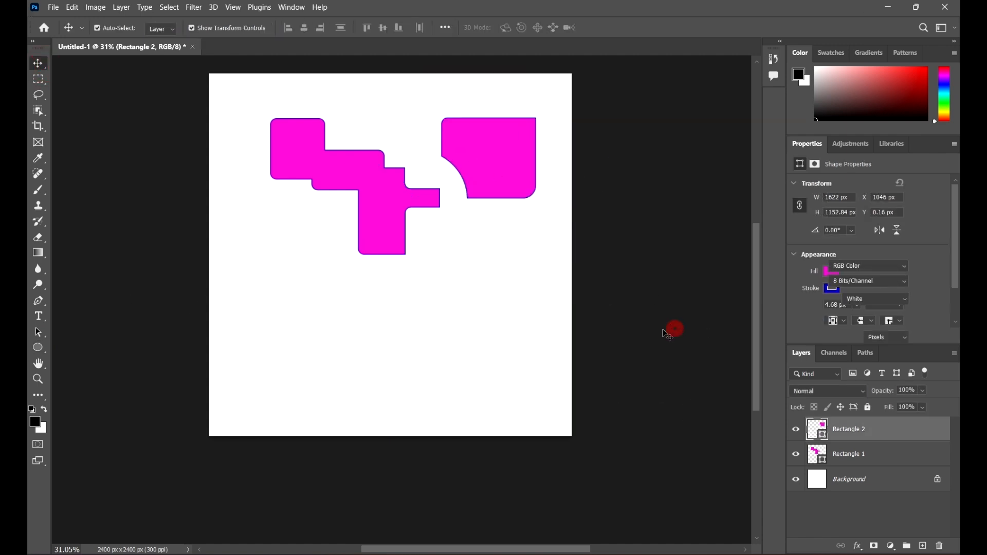
Step: Delete the shape layers to clear the canvas, leaving only the background
left_click_drag(511, 246, 240, 114)
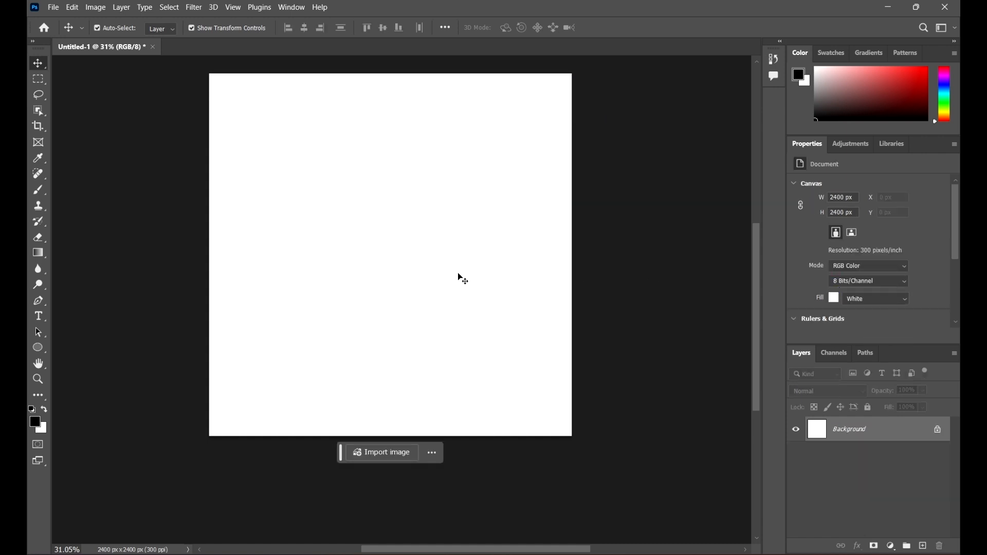
left_click_drag(437, 269, 439, 280)
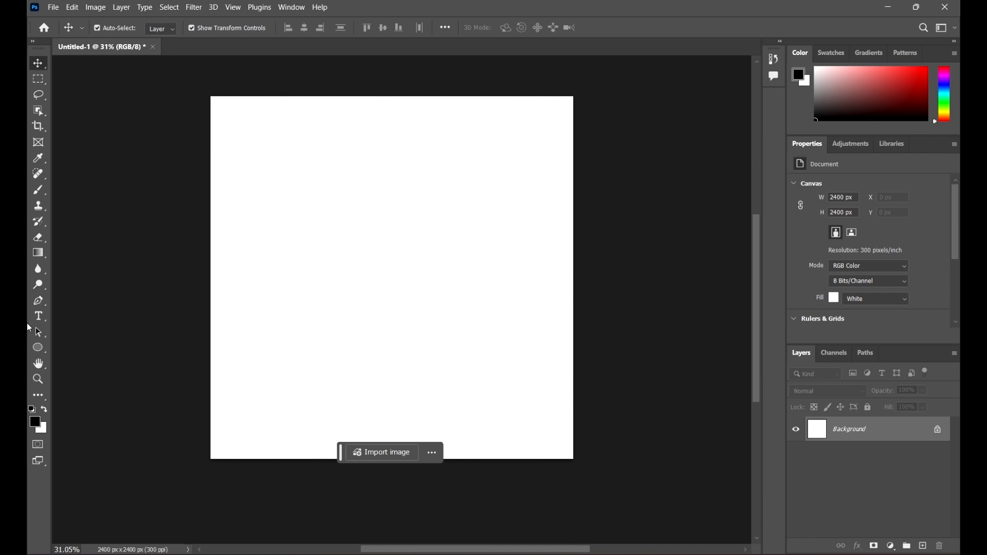
Step: Draw an open curved path with five anchor points using the Pen tool, then deselect it
left_click(41, 301)
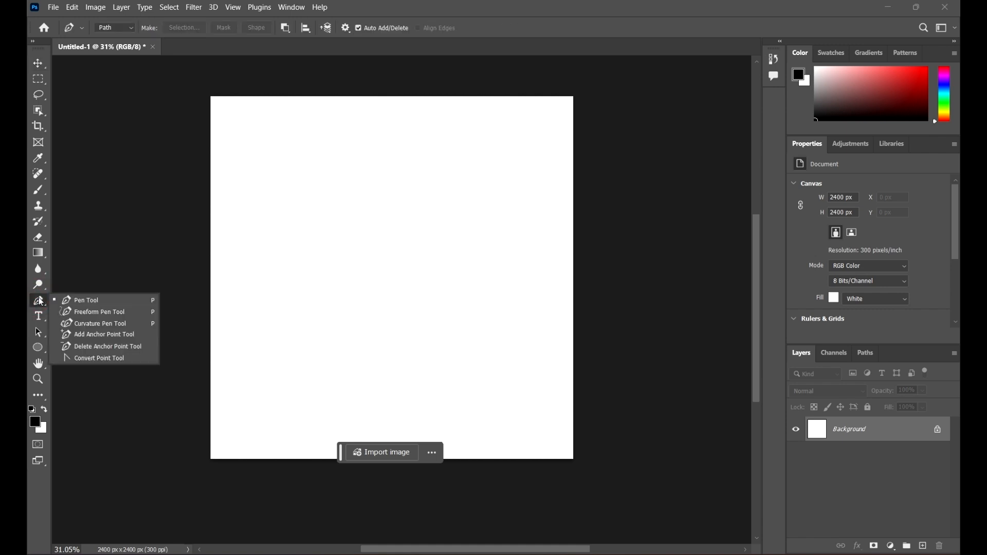
left_click(88, 304)
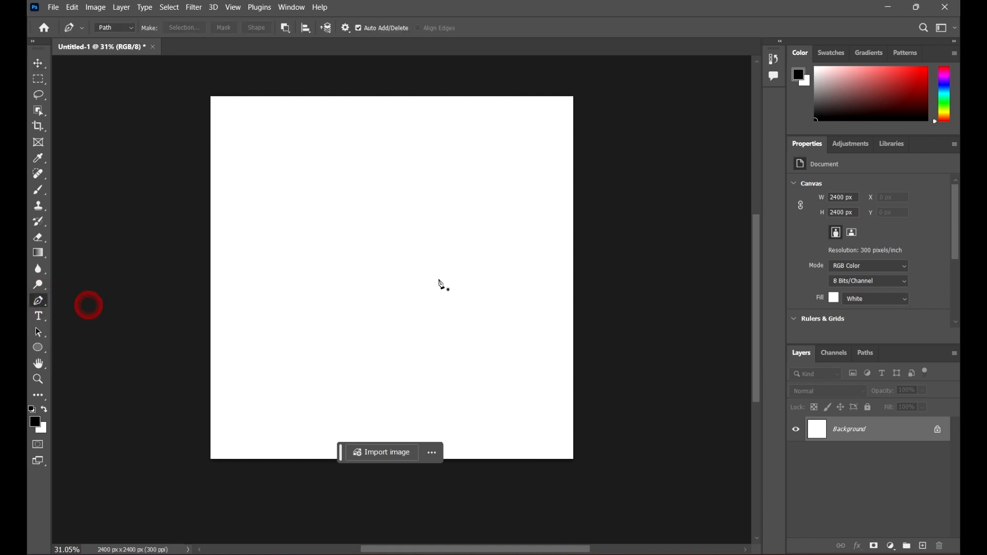
left_click(300, 263)
left_click_drag(343, 203, 399, 229)
left_click_drag(448, 204, 475, 166)
left_click_drag(503, 231, 480, 317)
left_click_drag(392, 292, 367, 340)
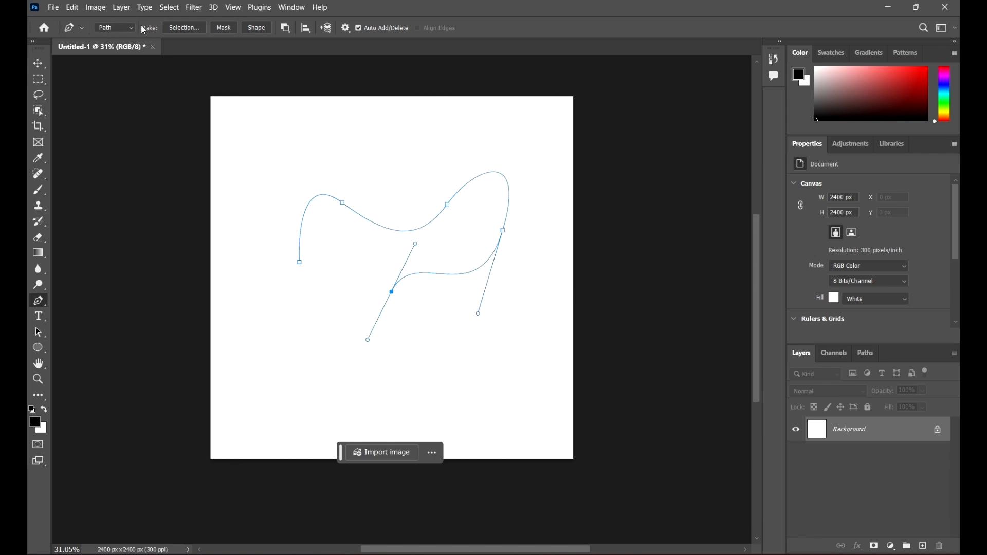
left_click(34, 64)
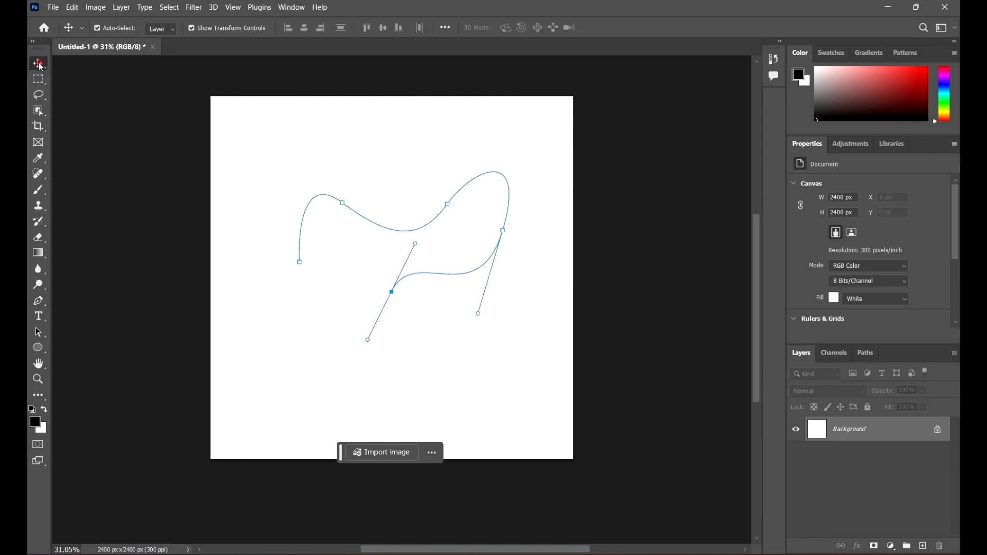
left_click(721, 306)
left_click(435, 307)
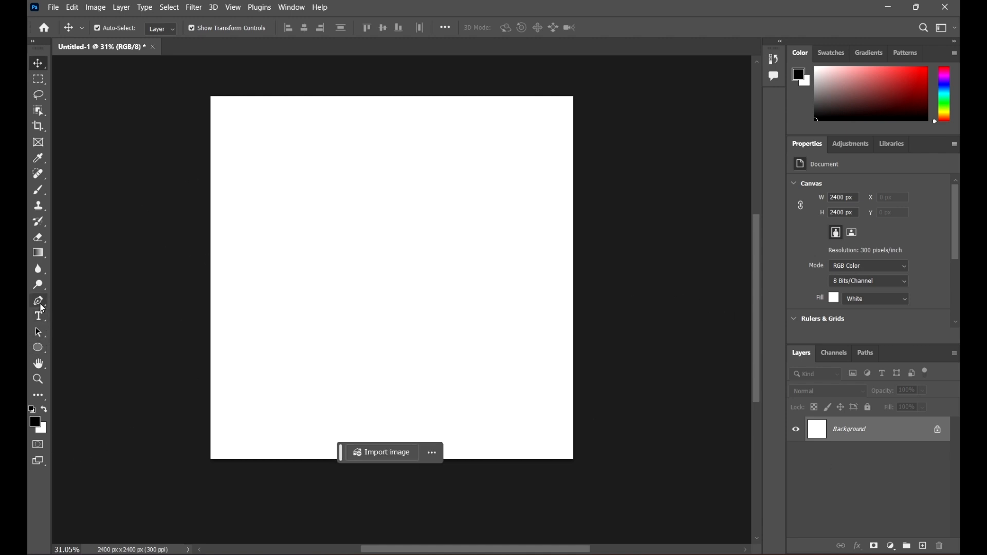
Step: Set the Pen tool to Shape mode and draw a closed, curvy blob shape with smooth anchor points
left_click(41, 307)
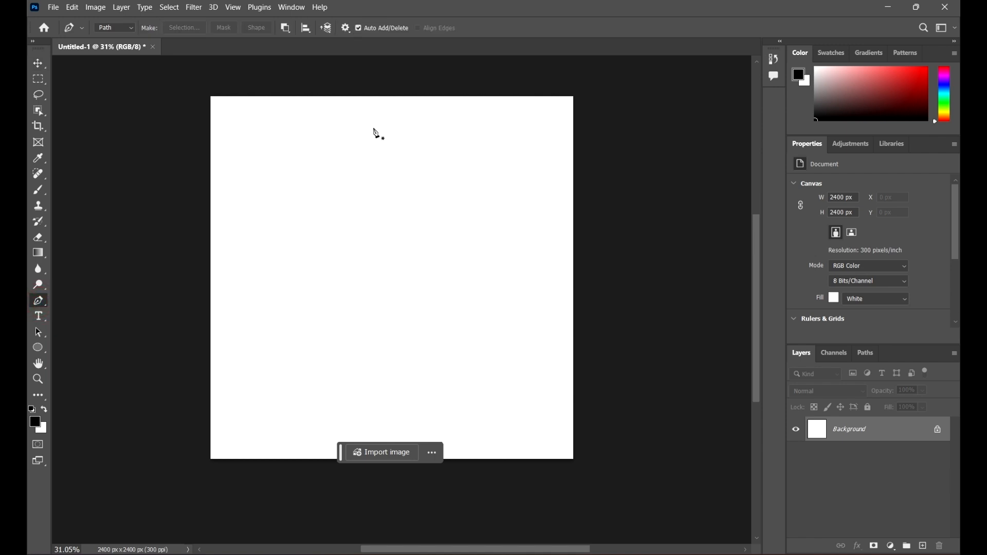
left_click(132, 29)
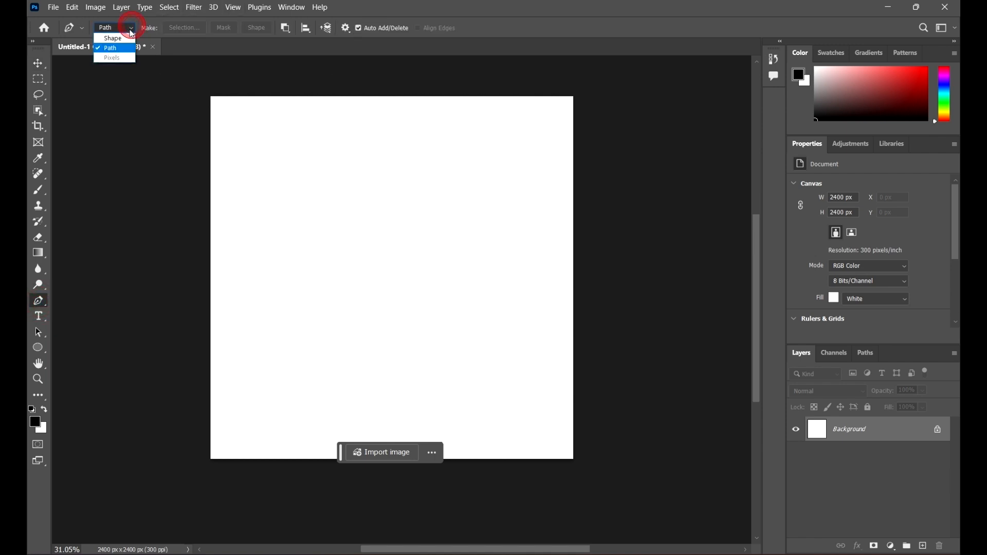
left_click(121, 42)
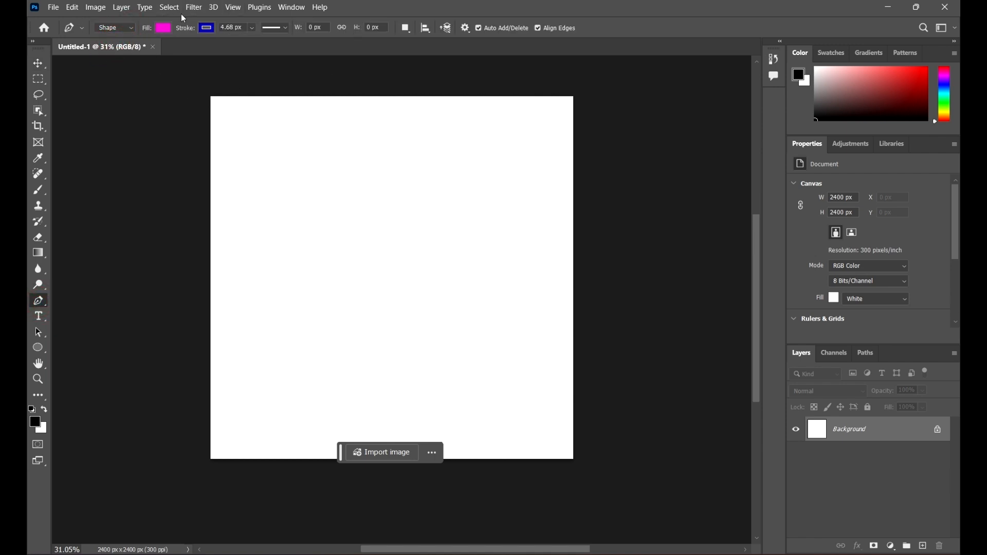
left_click(290, 276)
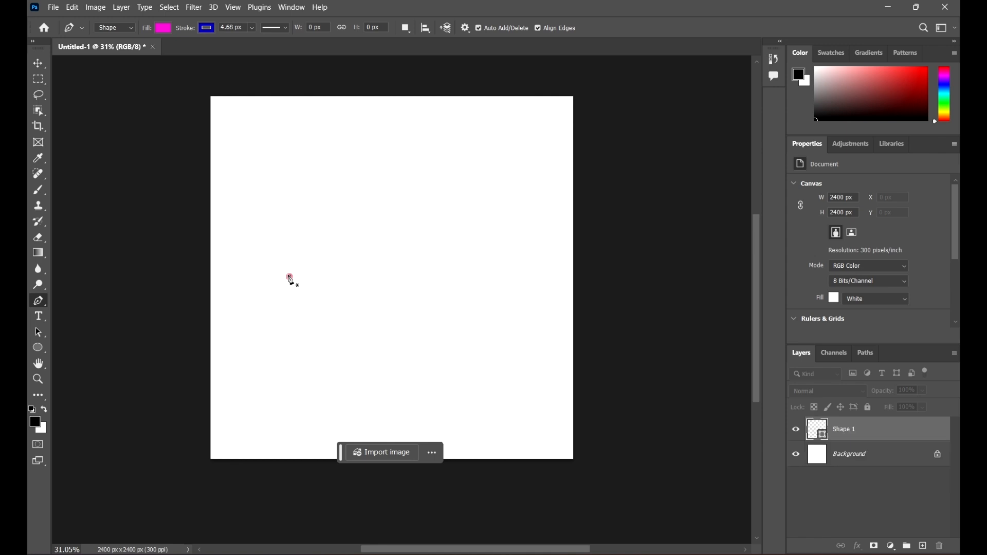
left_click_drag(357, 224, 437, 268)
left_click(441, 190)
left_click_drag(442, 190, 496, 192)
left_click_drag(473, 254, 421, 259)
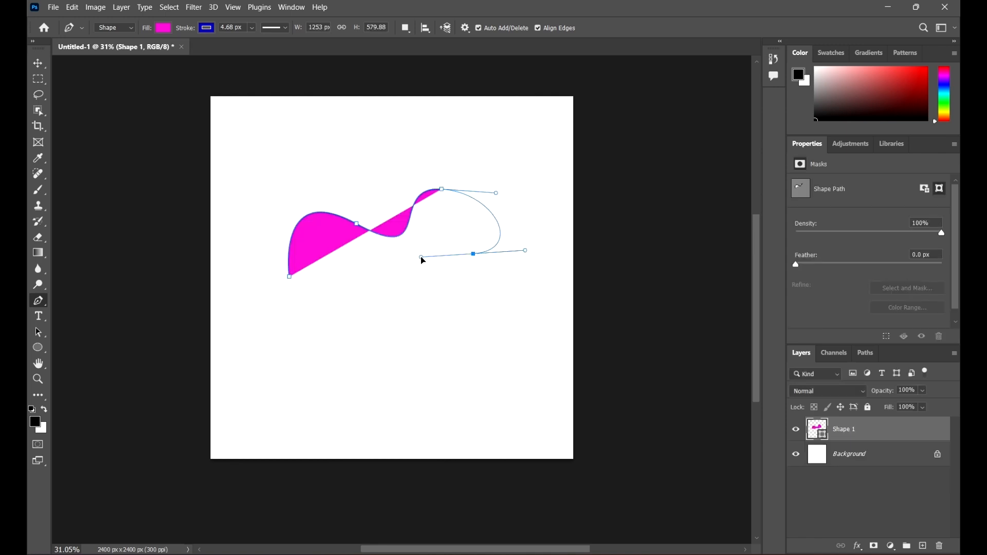
left_click_drag(461, 310, 514, 343)
left_click_drag(431, 377, 378, 317)
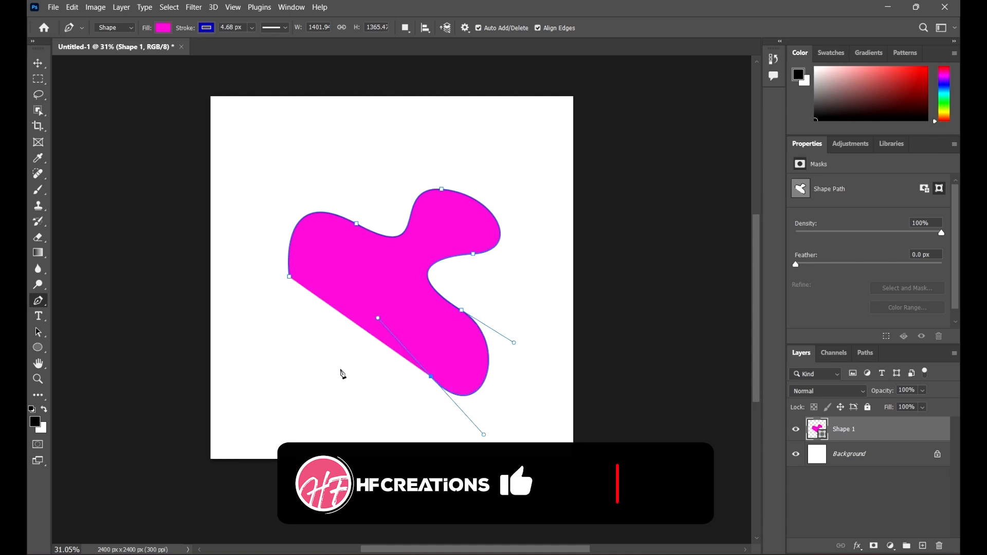
left_click_drag(319, 379, 292, 400)
left_click_drag(297, 324, 231, 346)
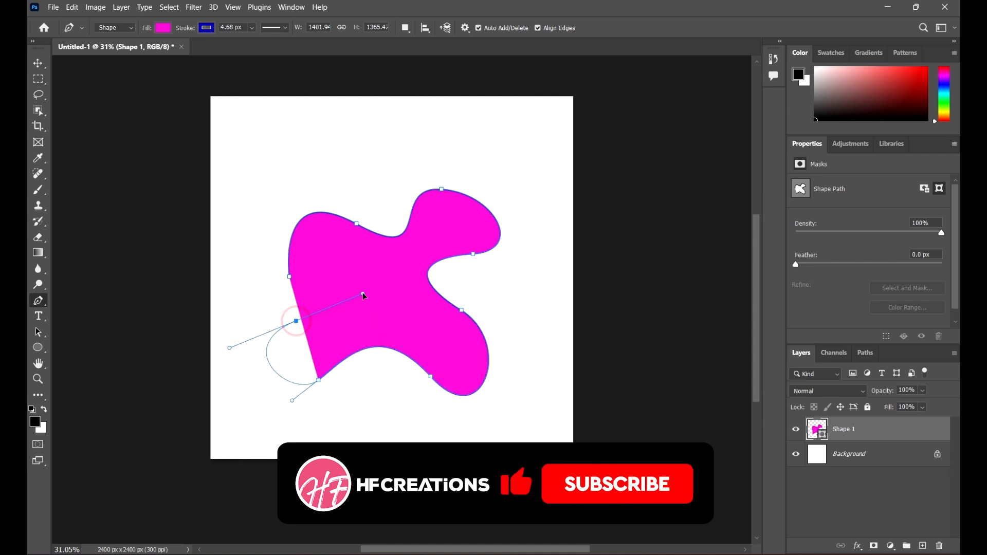
left_click_drag(289, 277, 219, 307)
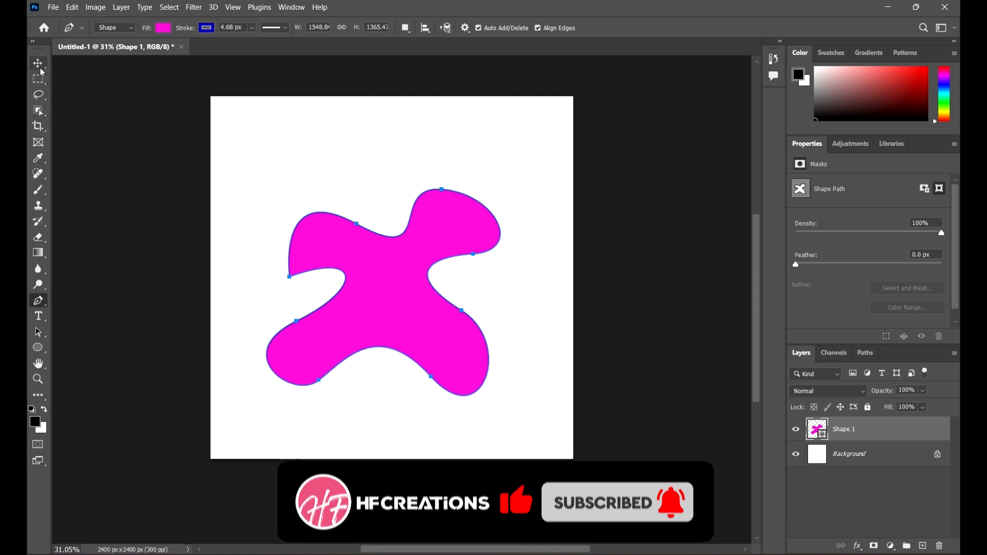
Step: Move the blob shape up and scale it down into the canvas's upper-left corner
key("v")
left_click_drag(427, 330, 404, 259)
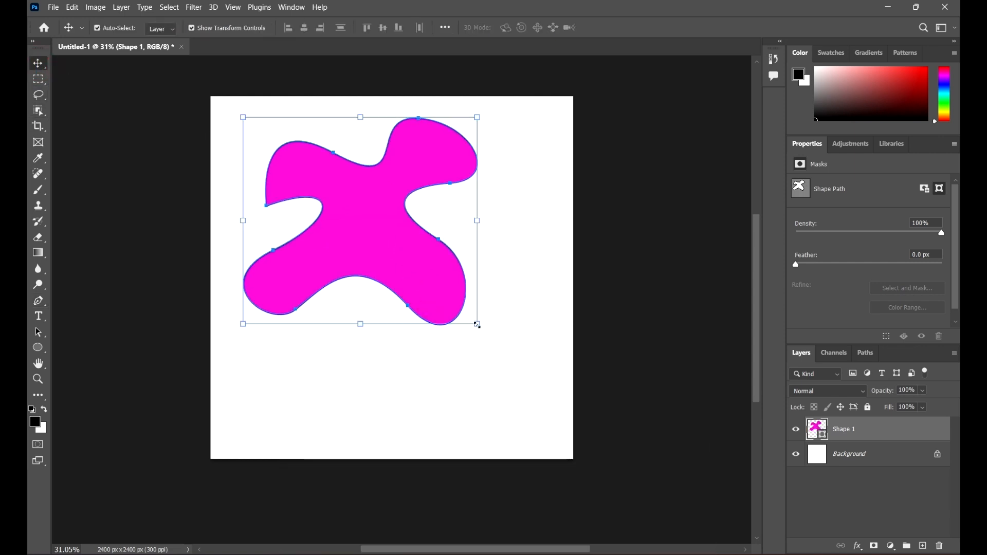
left_click_drag(477, 325, 326, 198)
left_click(493, 212)
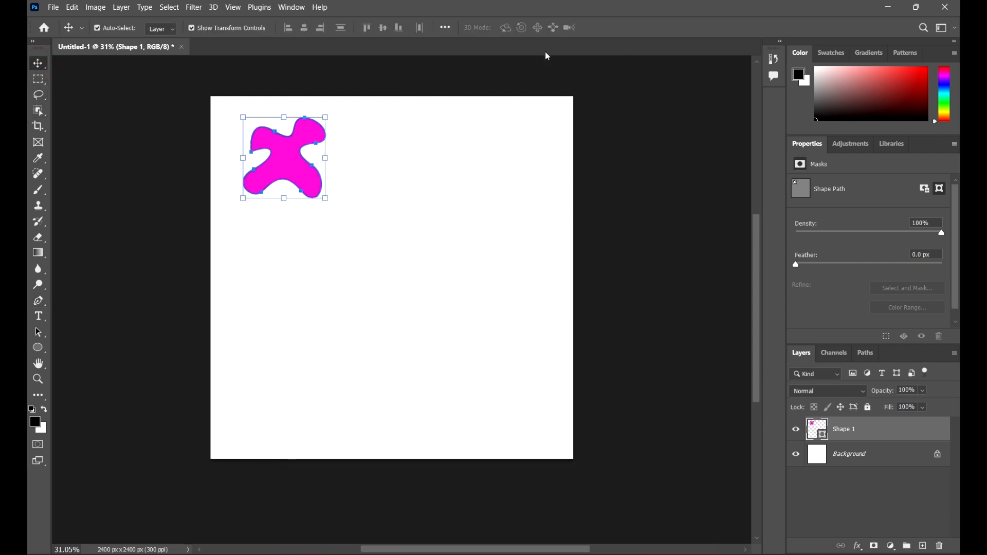
Step: Nudge the blob shape slightly upward with the Move tool and deselect it
left_click(37, 349)
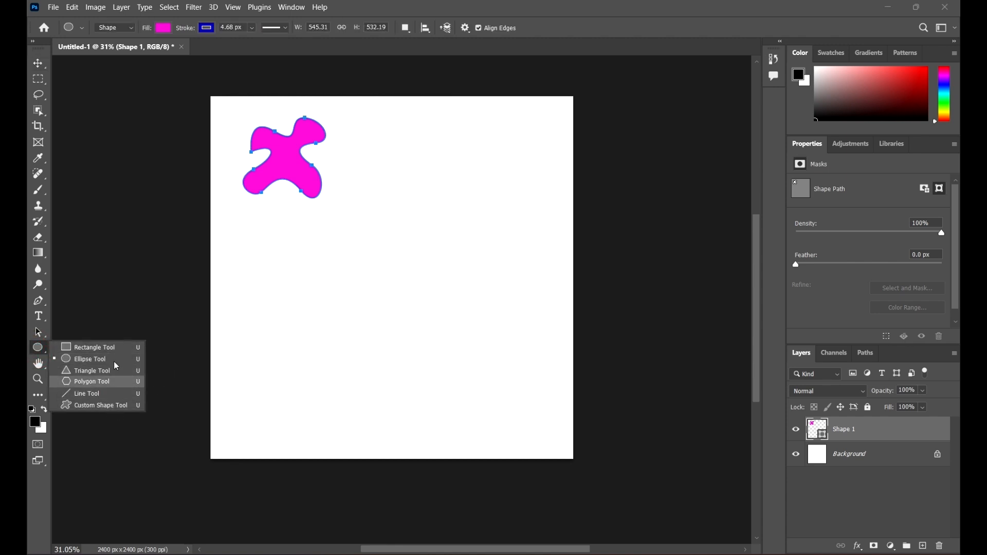
left_click(40, 66)
left_click(590, 335)
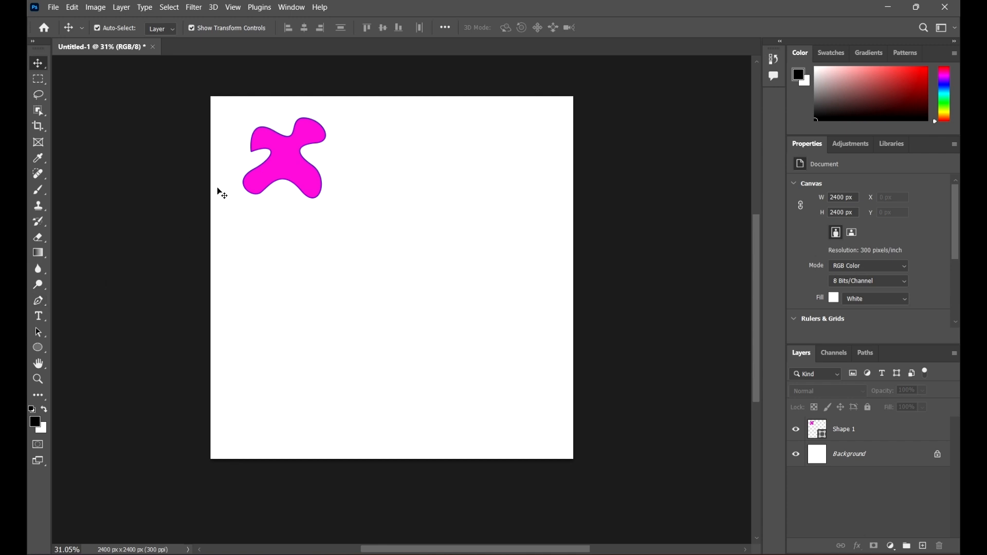
left_click_drag(269, 162, 313, 163)
left_click(378, 293)
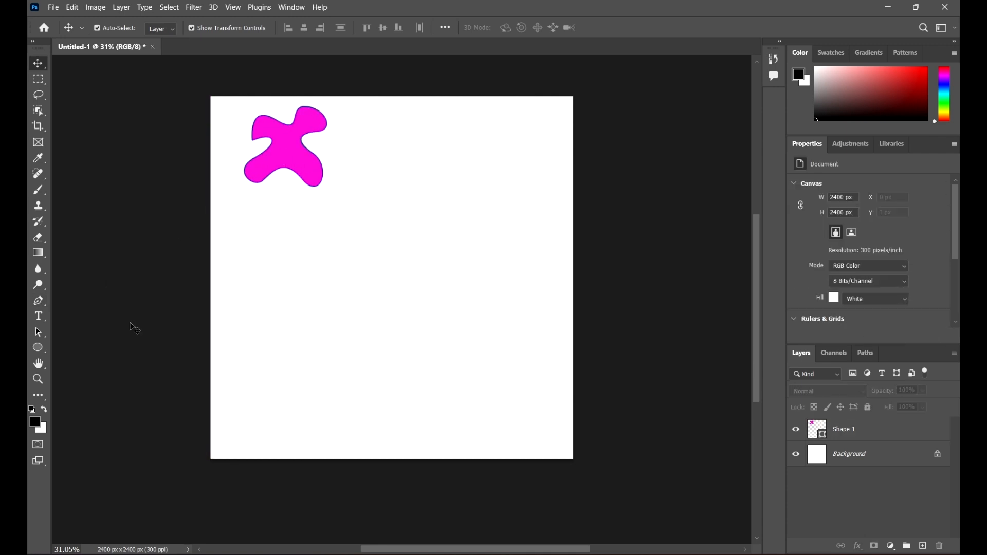
Step: Start a second Pen shape at the canvas's upper right with three curved anchor points
left_click(37, 301)
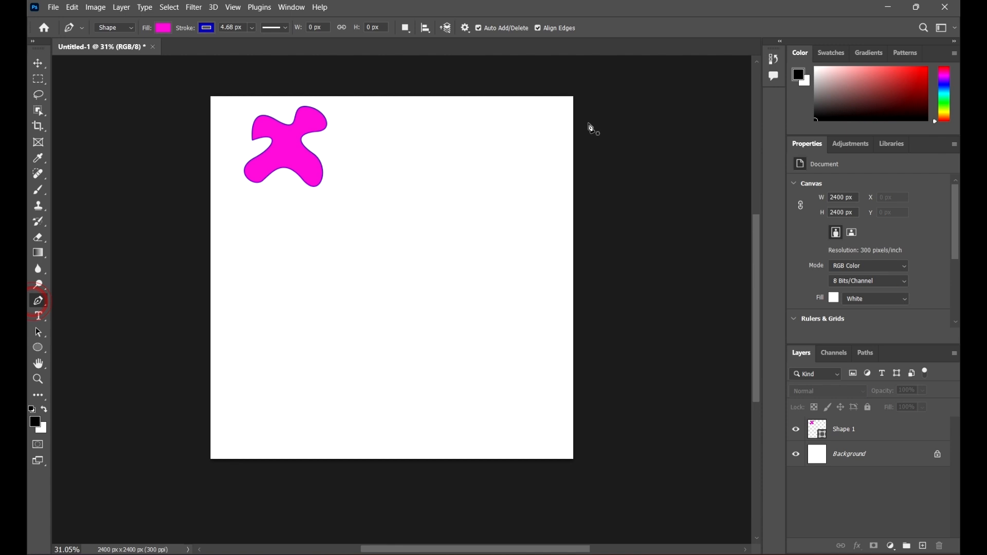
left_click(516, 136)
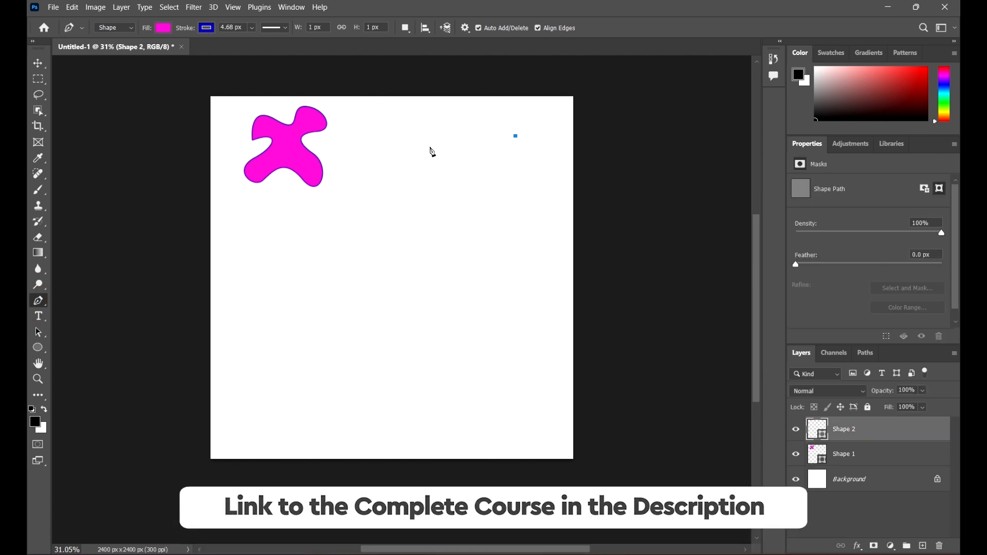
left_click_drag(430, 147, 315, 167)
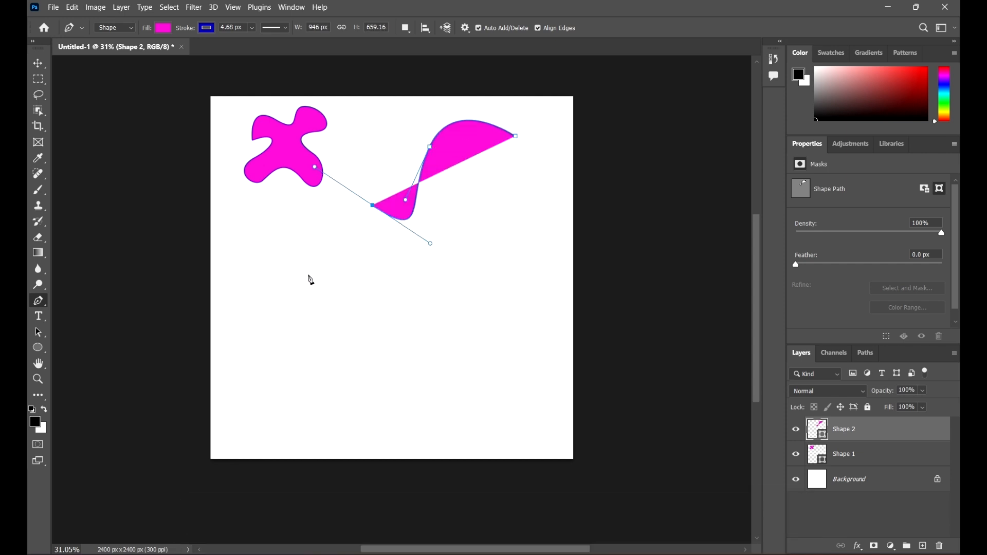
left_click_drag(342, 262, 394, 317)
left_click_drag(469, 268, 490, 189)
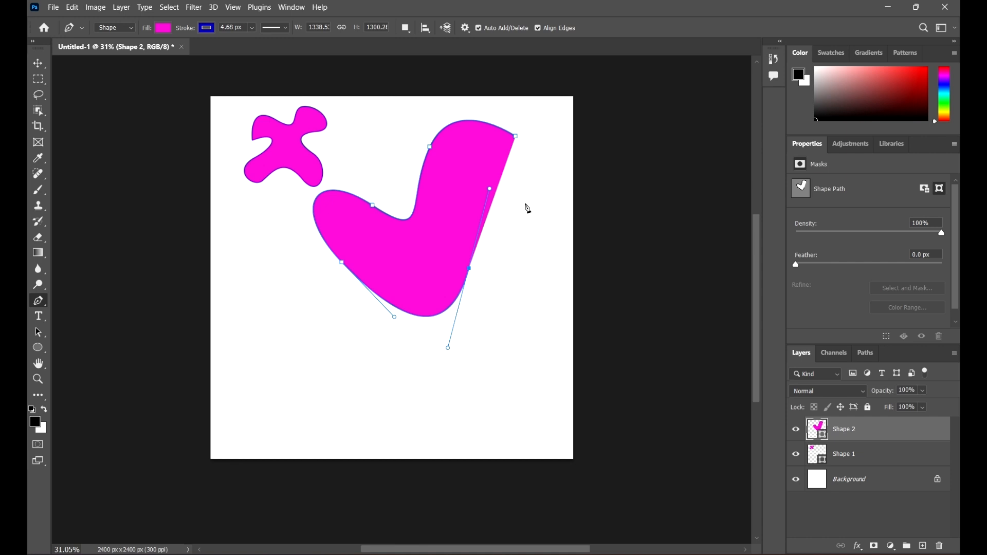
Step: Add straight corner points forming a notch and close the second shape at its starting point
left_click(525, 212)
left_click(540, 160)
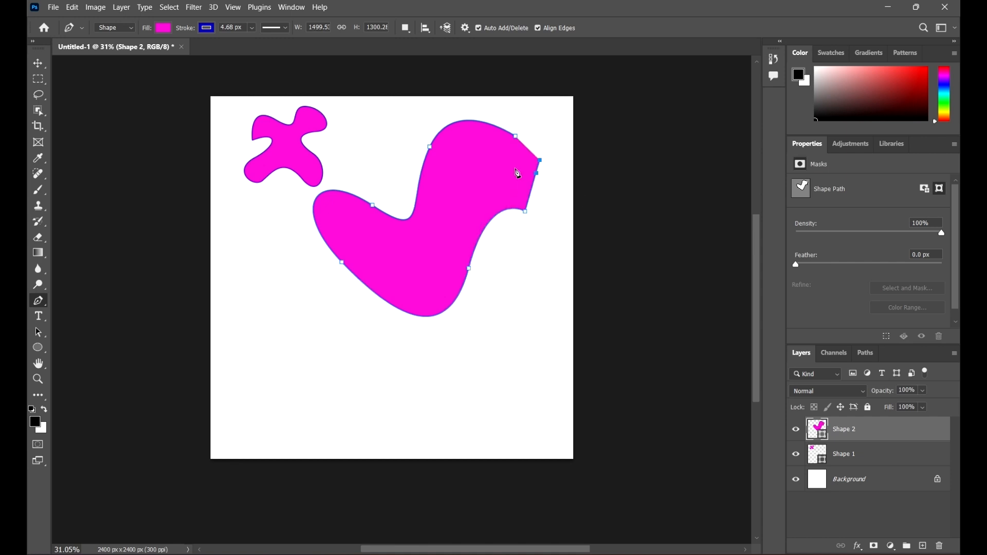
left_click(480, 176)
left_click(460, 156)
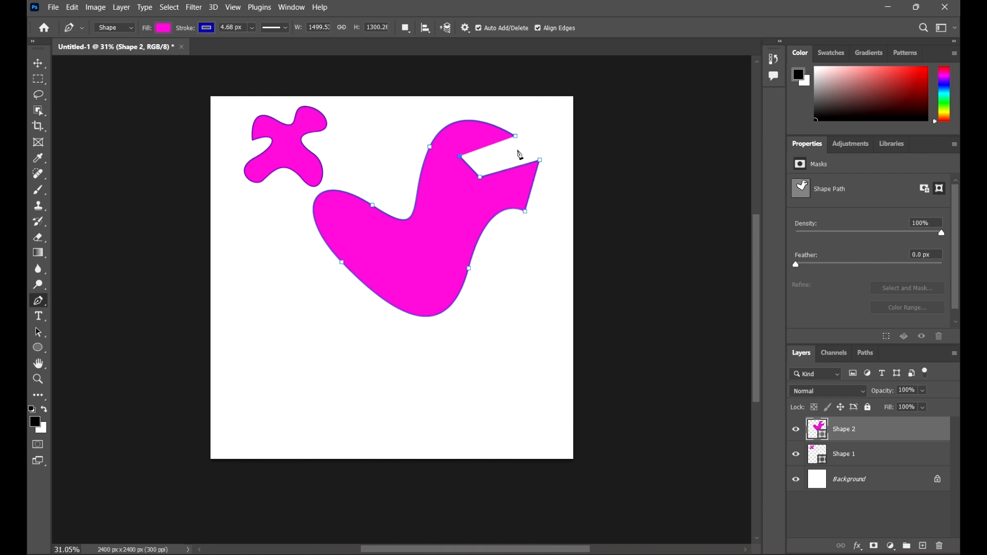
left_click(508, 159)
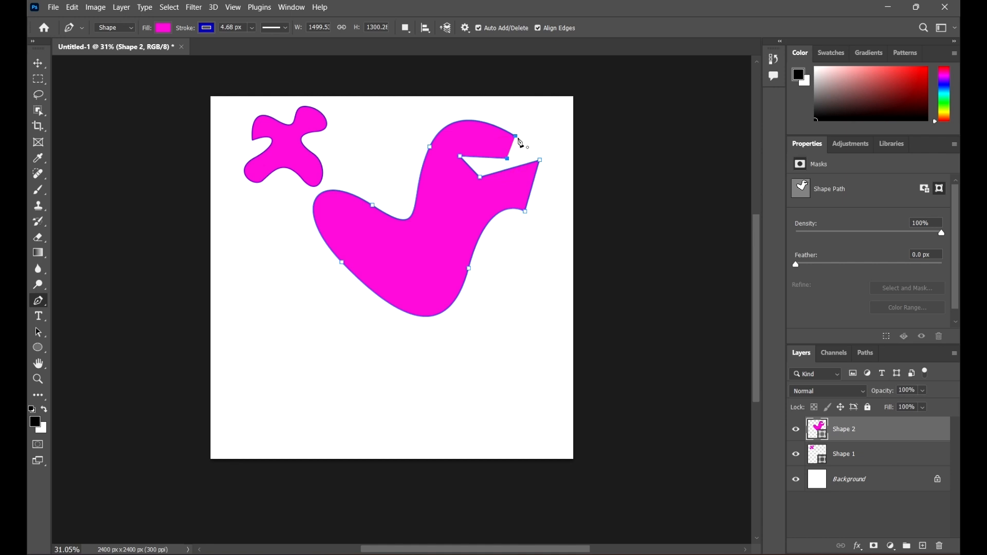
scroll(530, 144, "up", 10)
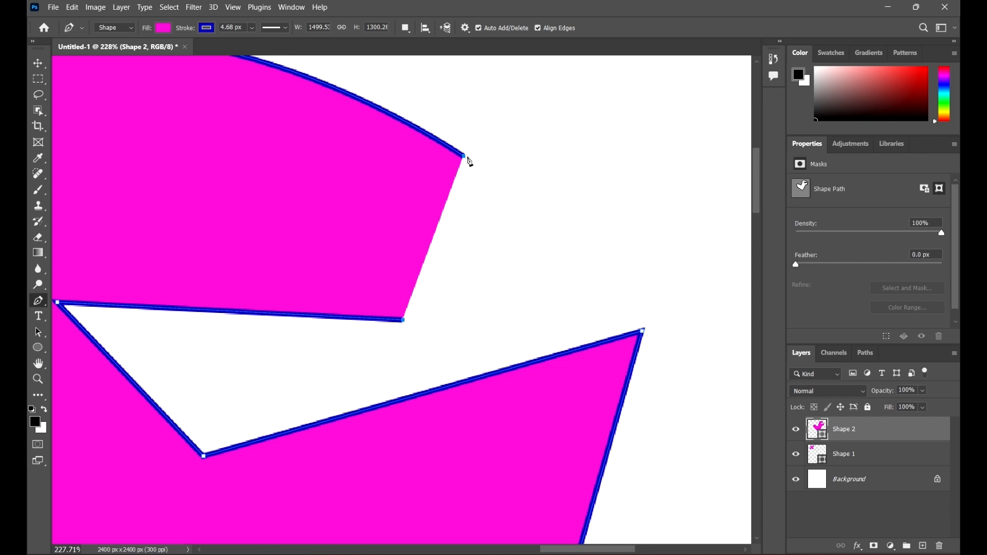
left_click(466, 160)
scroll(463, 194, "down", 10)
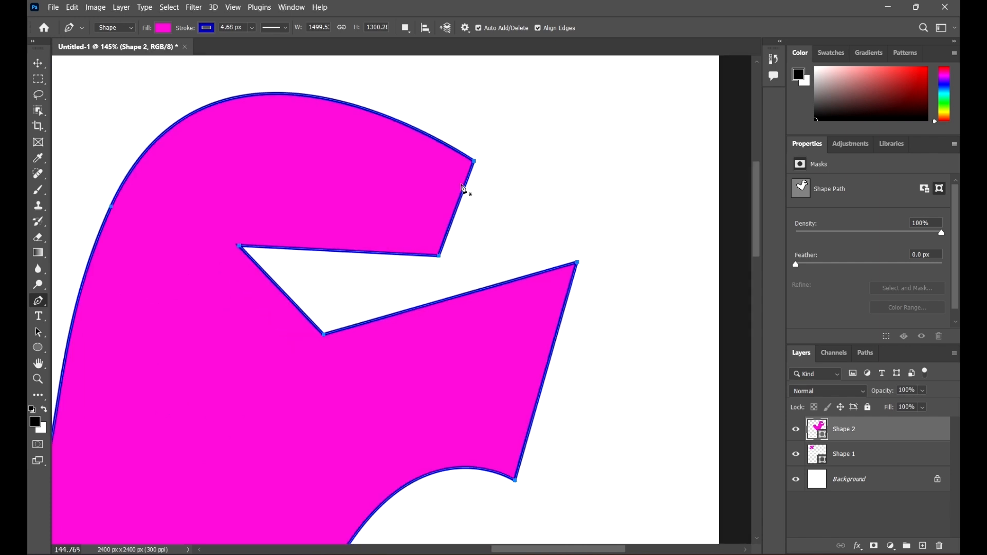
Step: Scale down the second shape and place it at the upper right of the canvas
left_click(38, 63)
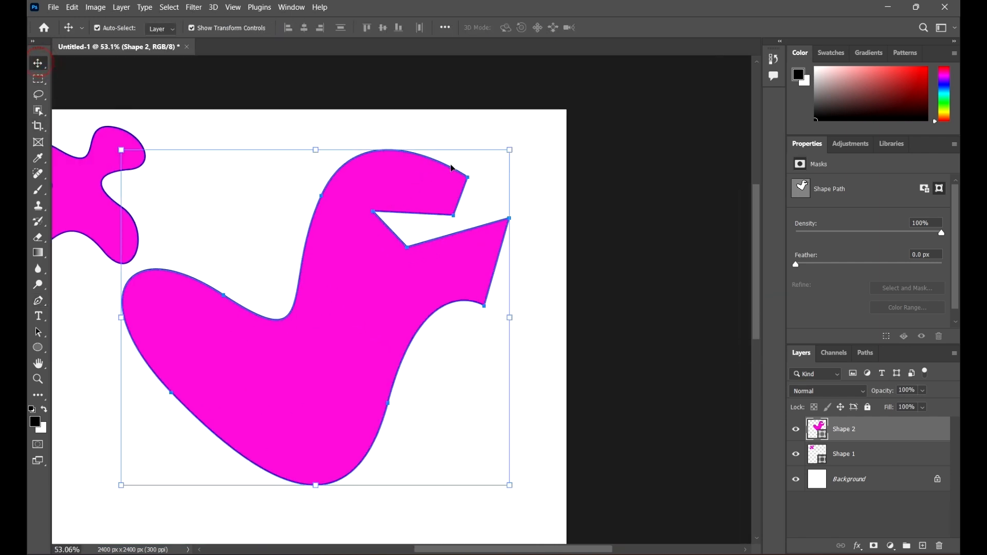
scroll(496, 155, "down", 2)
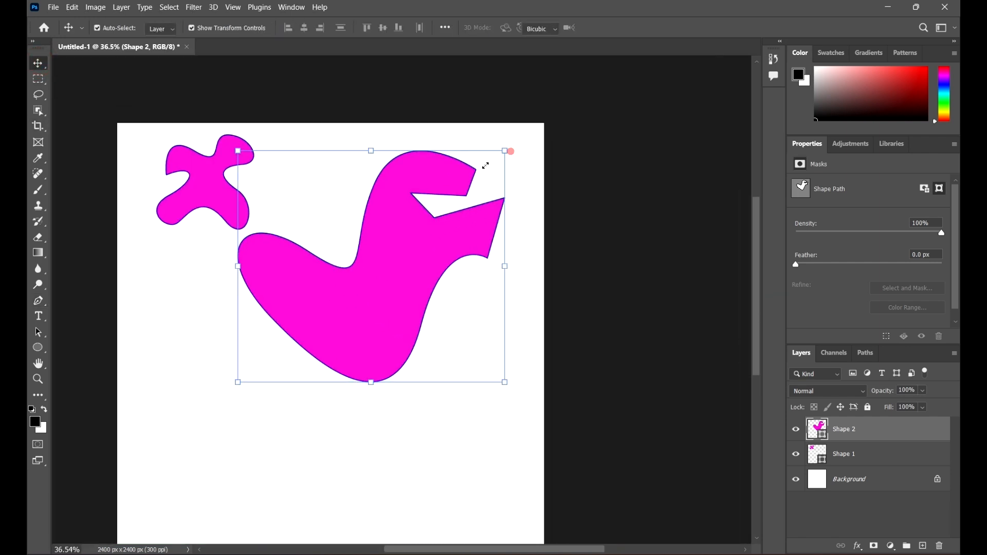
left_click_drag(505, 151, 335, 262)
key("ctrl+z")
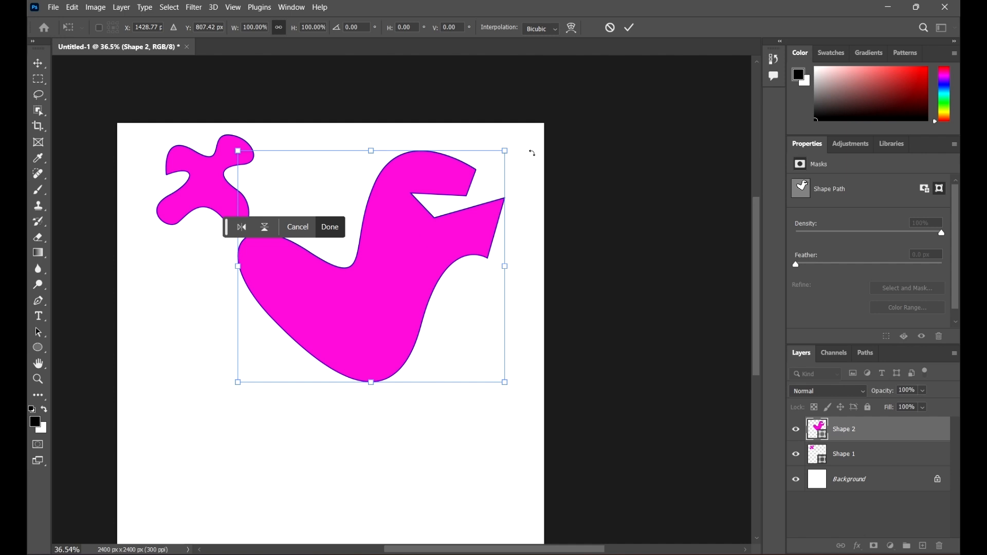
left_click_drag(505, 149, 353, 273)
left_click_drag(307, 319, 462, 196)
left_click(630, 28)
left_click(627, 317)
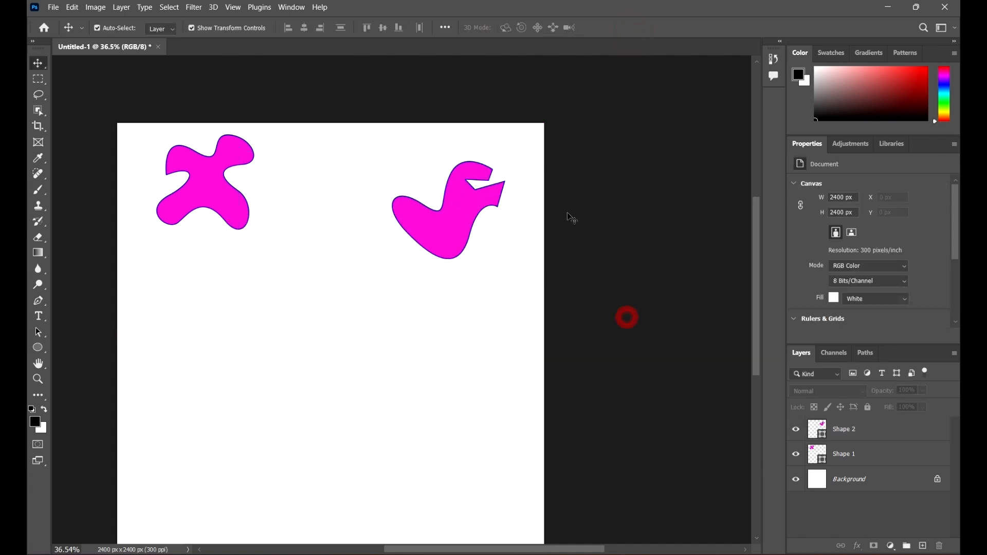
Step: Draw a freehand shape with the Freeform Pen tool and undo it
scroll(539, 354, "down", 2)
scroll(586, 159, "up", 2)
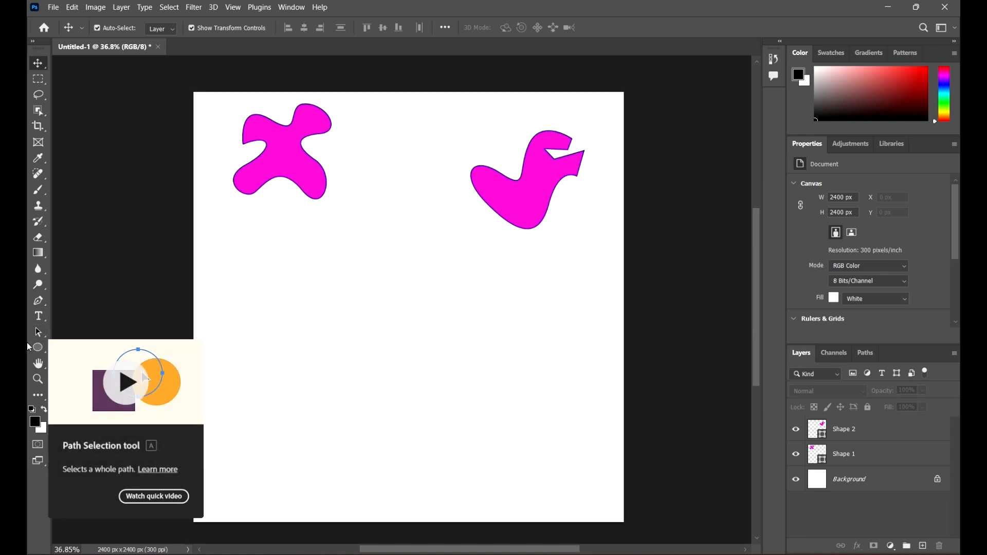
left_click(41, 302)
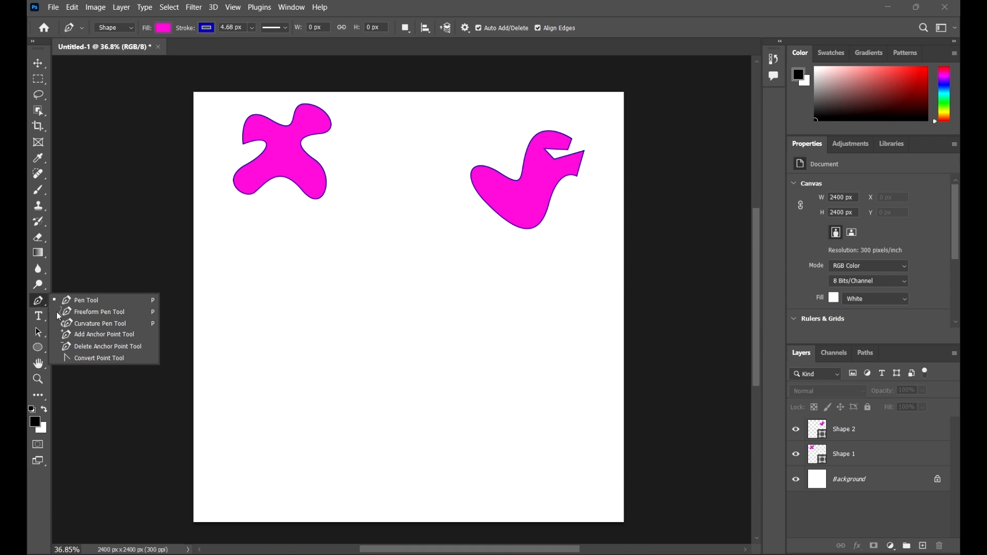
left_click(103, 312)
mouse_move(386, 229)
left_mouse_down()
mouse_move(358, 235)
mouse_move(353, 317)
mouse_move(365, 349)
mouse_move(488, 409)
mouse_move(459, 460)
mouse_move(482, 480)
mouse_move(525, 472)
left_mouse_up()
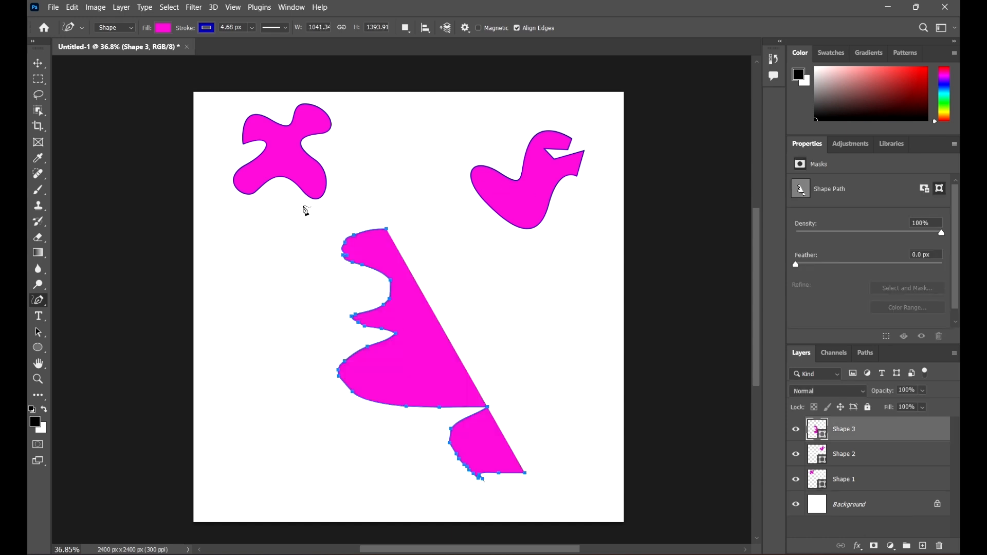
key("ctrl+z")
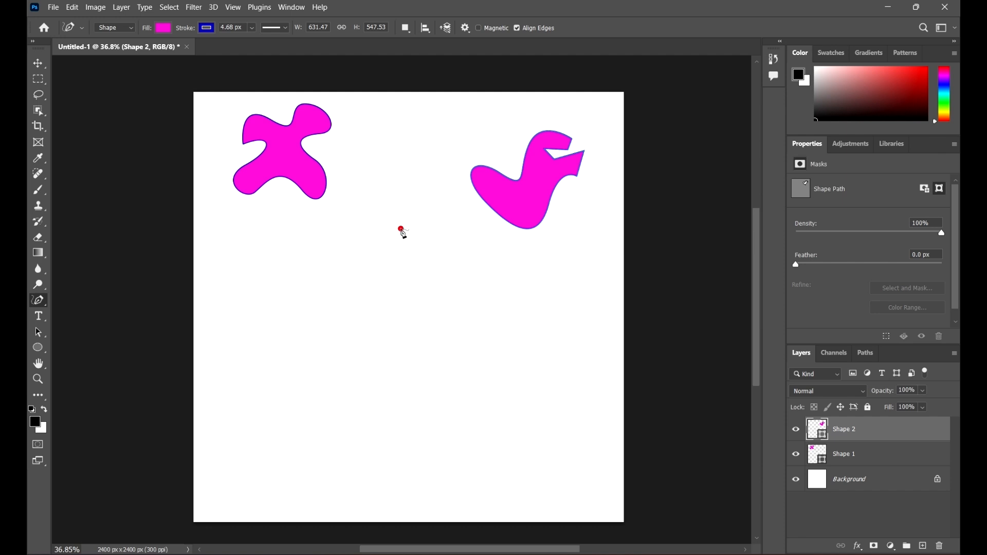
Step: Draw two more freehand shapes with the Freeform Pen tool, undoing each one
mouse_move(402, 229)
left_mouse_down()
mouse_move(336, 240)
mouse_move(403, 269)
mouse_move(411, 288)
mouse_move(315, 326)
mouse_move(367, 374)
mouse_move(435, 331)
mouse_move(543, 343)
mouse_move(541, 269)
mouse_move(453, 253)
mouse_move(418, 213)
mouse_move(401, 229)
left_mouse_up()
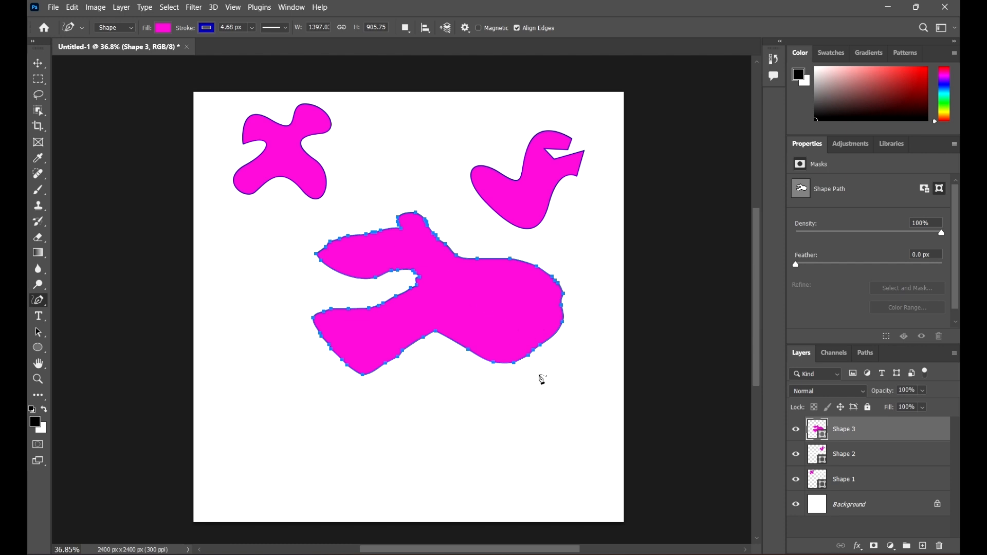
key("ctrl+z")
mouse_move(326, 232)
left_mouse_down()
mouse_move(280, 338)
mouse_move(477, 394)
mouse_move(419, 263)
mouse_move(483, 230)
mouse_move(387, 185)
mouse_move(328, 232)
left_mouse_up()
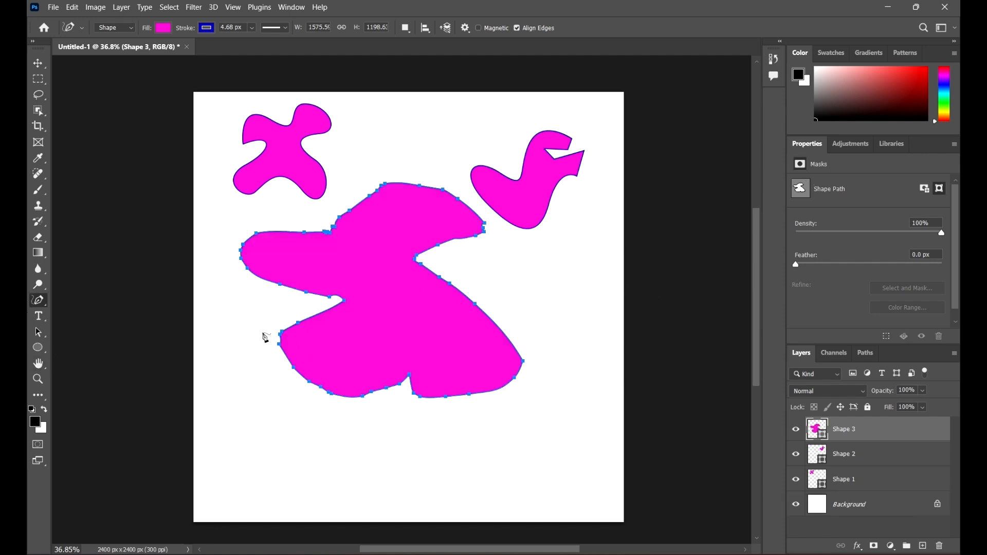
key("ctrl+z")
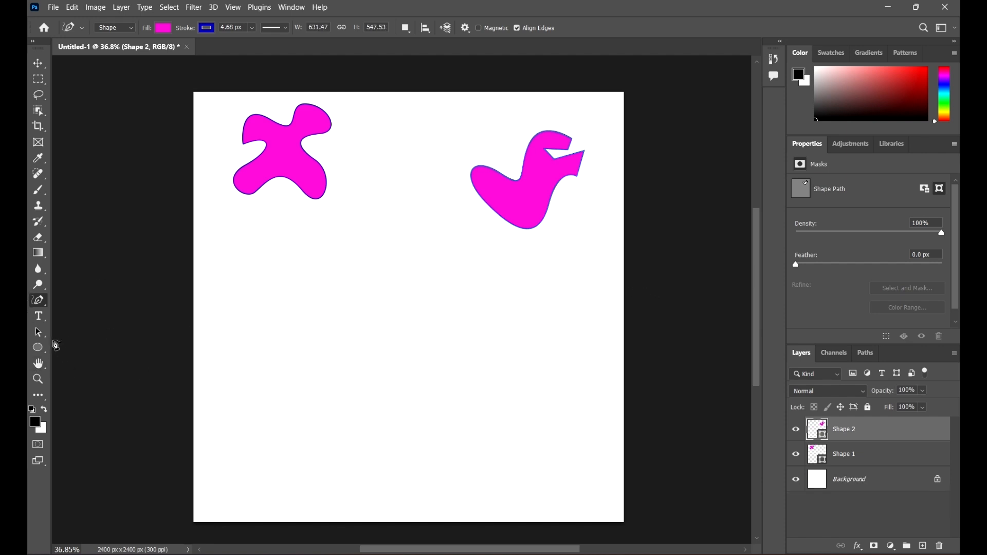
Step: Switch to the Curvature Pen tool
right_click(43, 301)
left_click(36, 305)
right_click(36, 305)
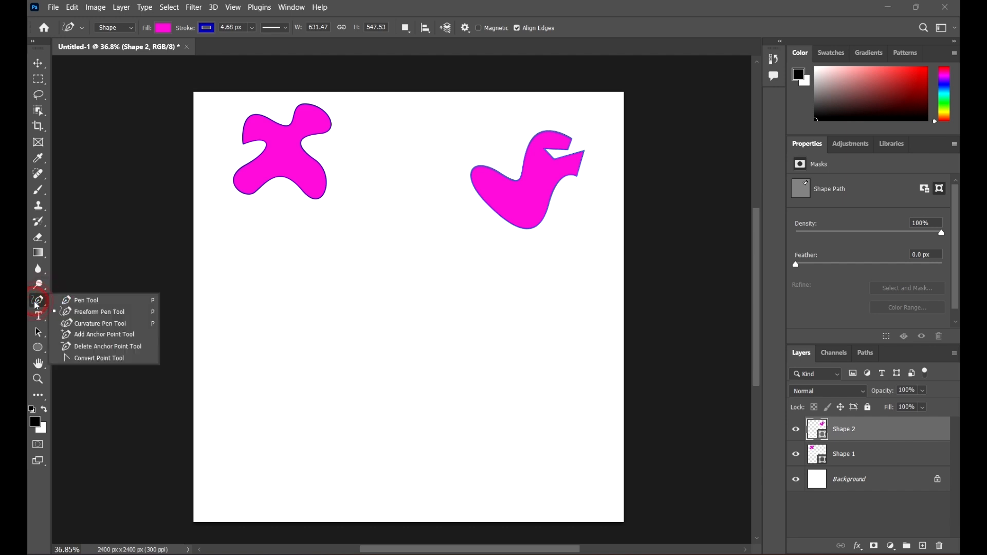
left_click(82, 325)
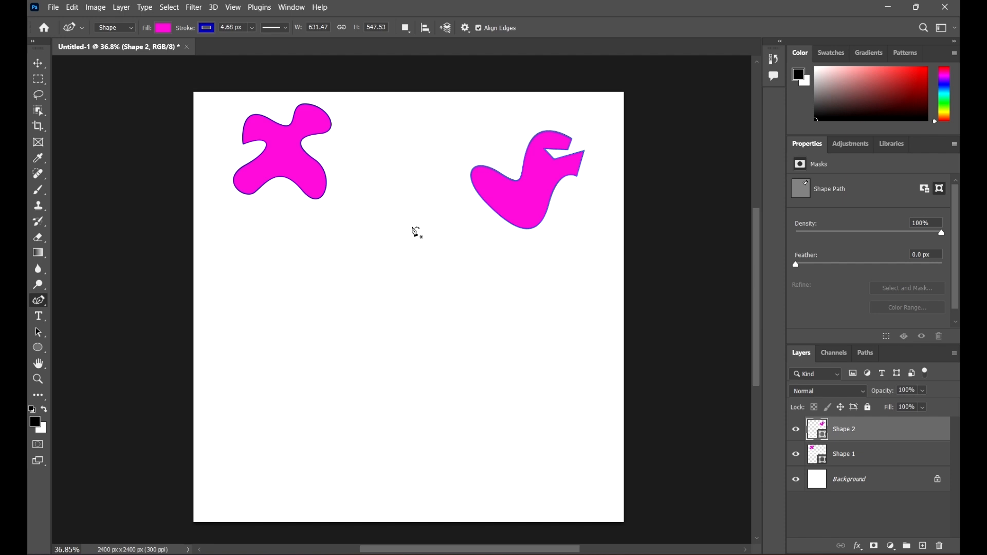
Step: Draw a closed ellipse-like shape with the Curvature Pen tool by placing four points and returning to the first
left_click(431, 214)
left_click(298, 280)
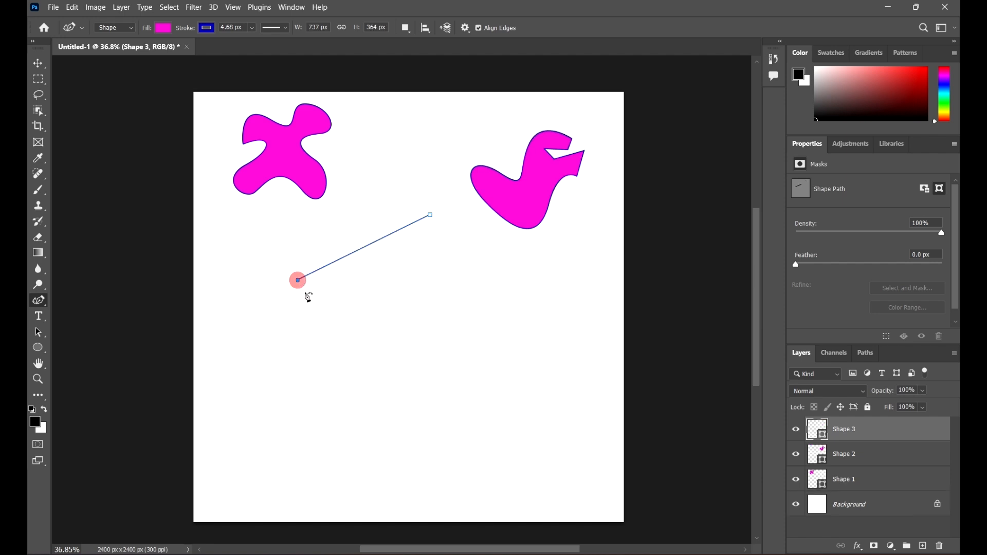
left_click(417, 347)
left_click(541, 287)
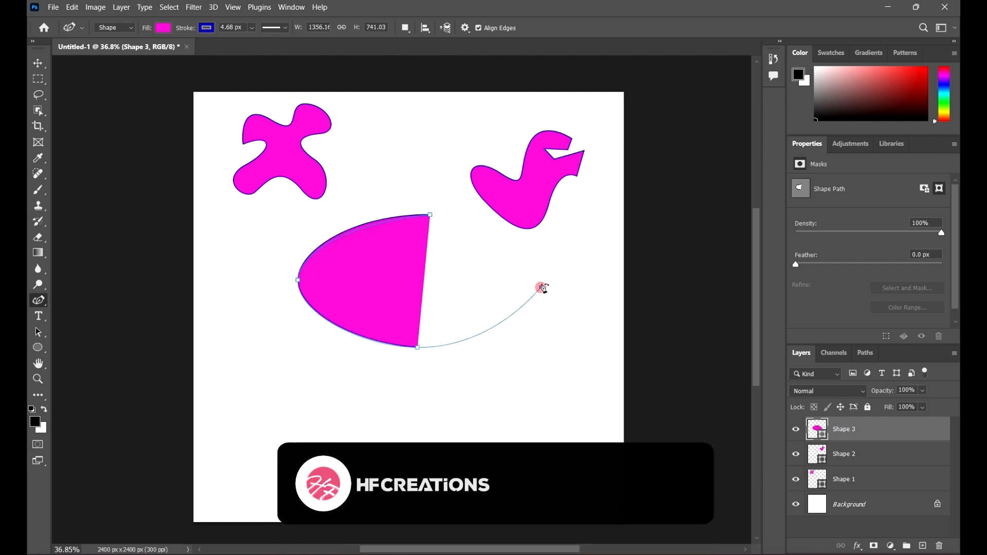
left_click(430, 215)
Step: Draw a closed figure-eight shape below the ellipse with the Curvature Pen tool, ending on its starting point
scroll(419, 338, "down", 1)
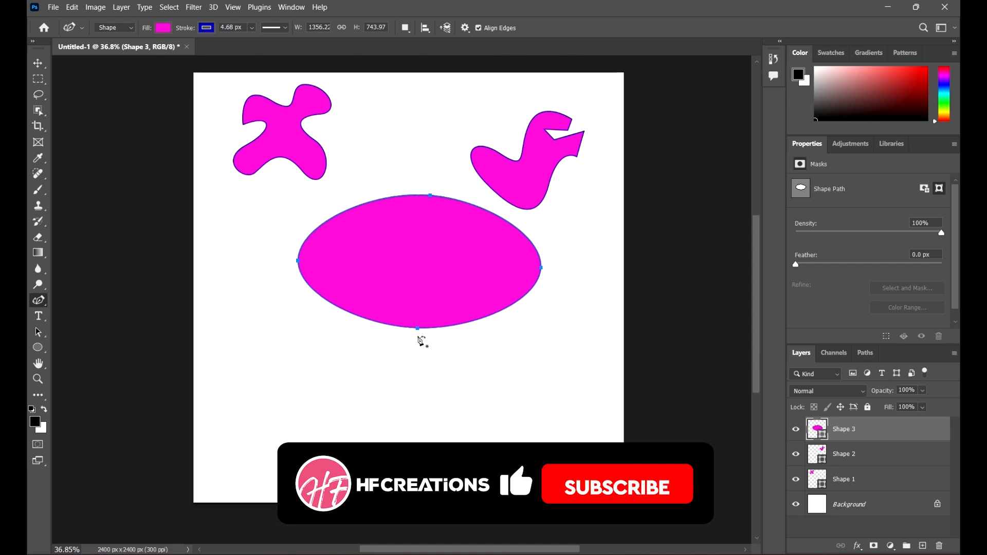
scroll(422, 342, "down", 1)
left_click(412, 338)
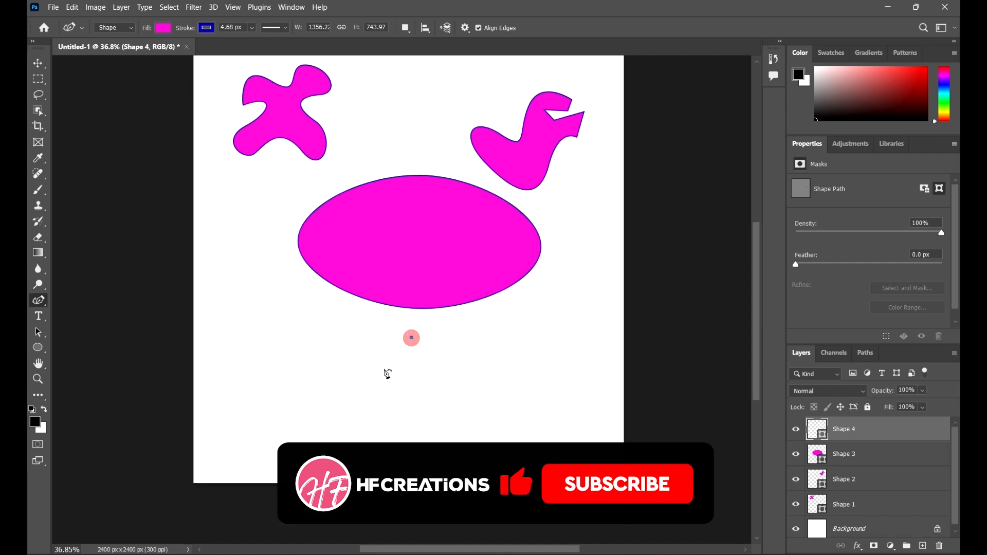
left_click(355, 377)
left_click(383, 411)
left_click(472, 378)
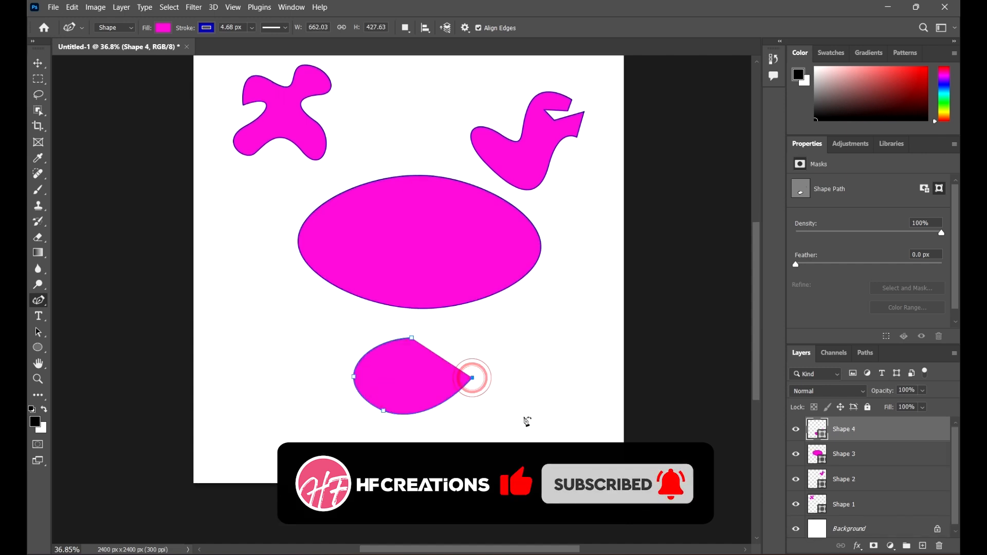
left_click(527, 416)
left_click(489, 459)
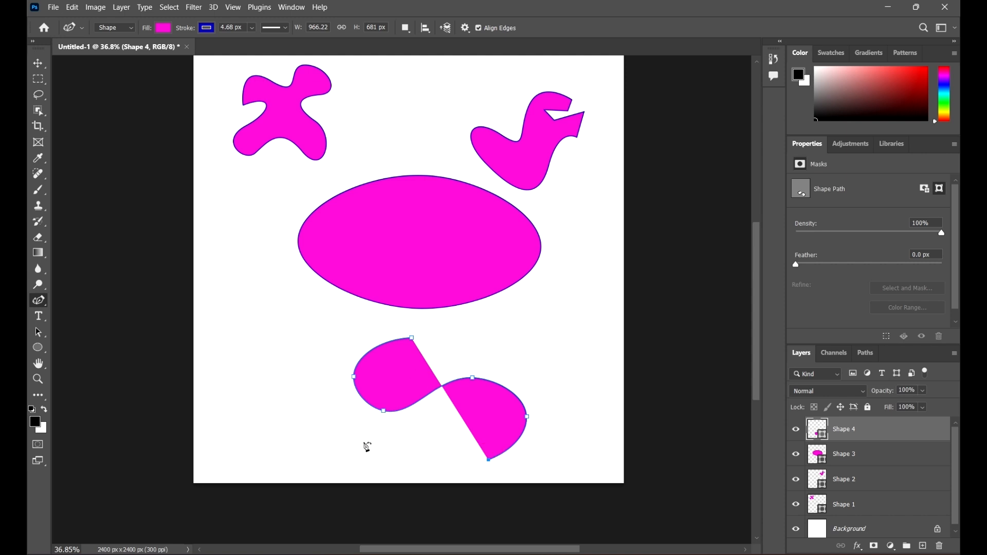
left_click(412, 338)
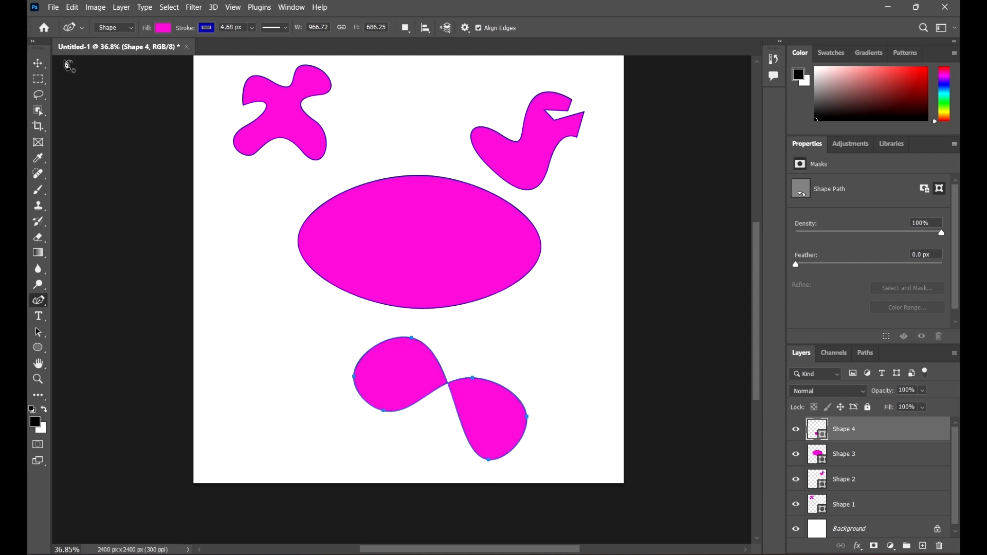
Step: Move the figure-eight shape up and to the right with the Move tool, then return to the Curvature Pen tool
left_click(38, 62)
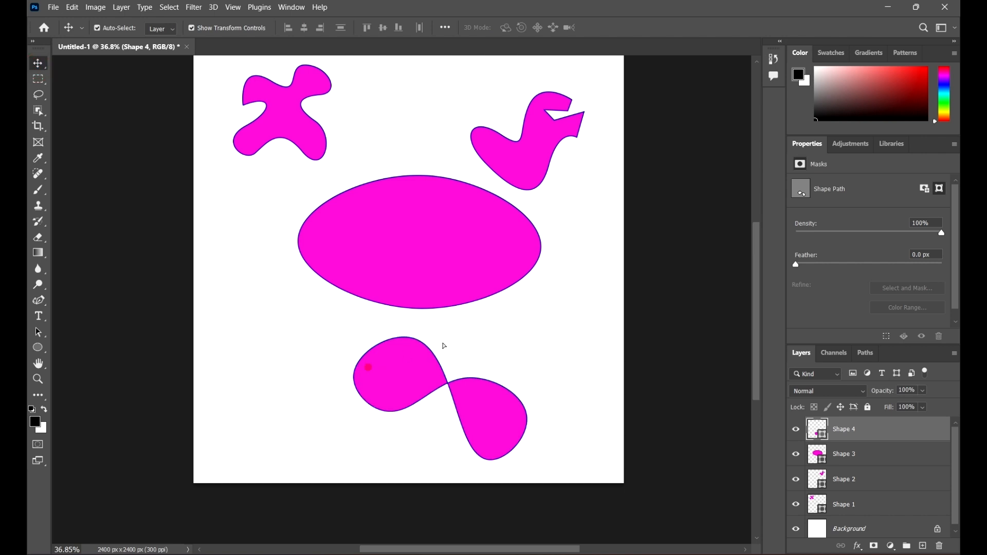
left_click_drag(368, 366, 506, 319)
left_click(38, 300)
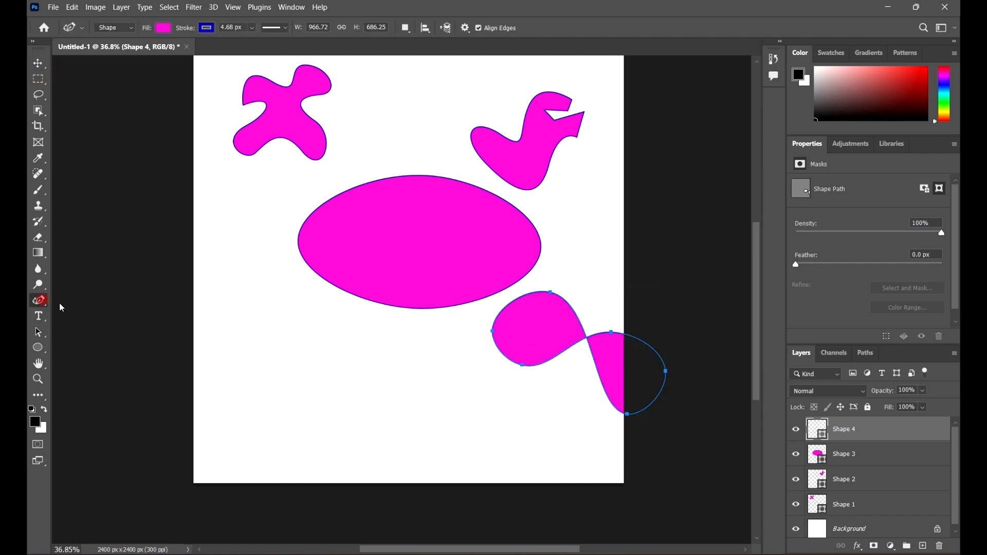
Step: Draw a new wavy shape across the lower canvas with the Curvature Pen tool, placing points along its zigzag bottom edge
left_click(297, 320)
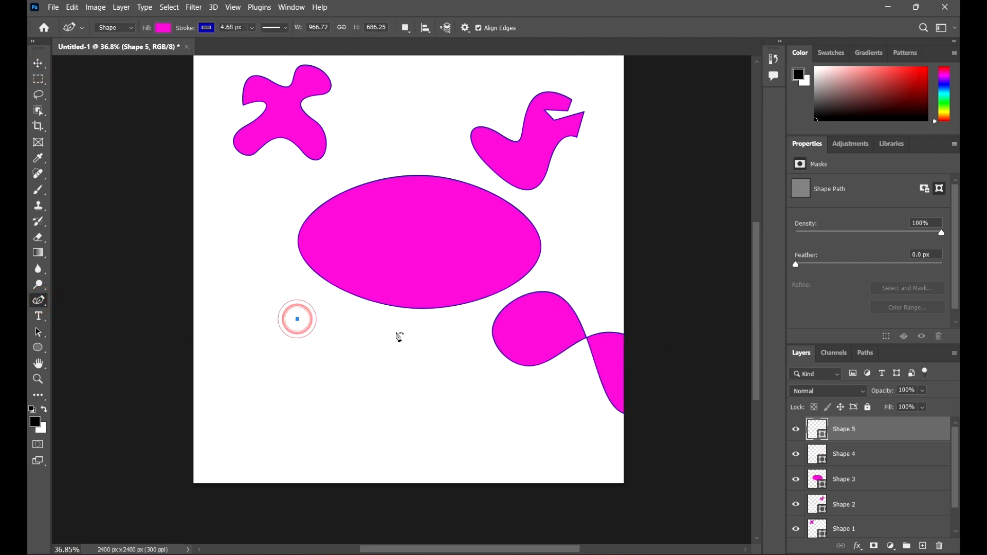
left_click(264, 375)
left_click(347, 387)
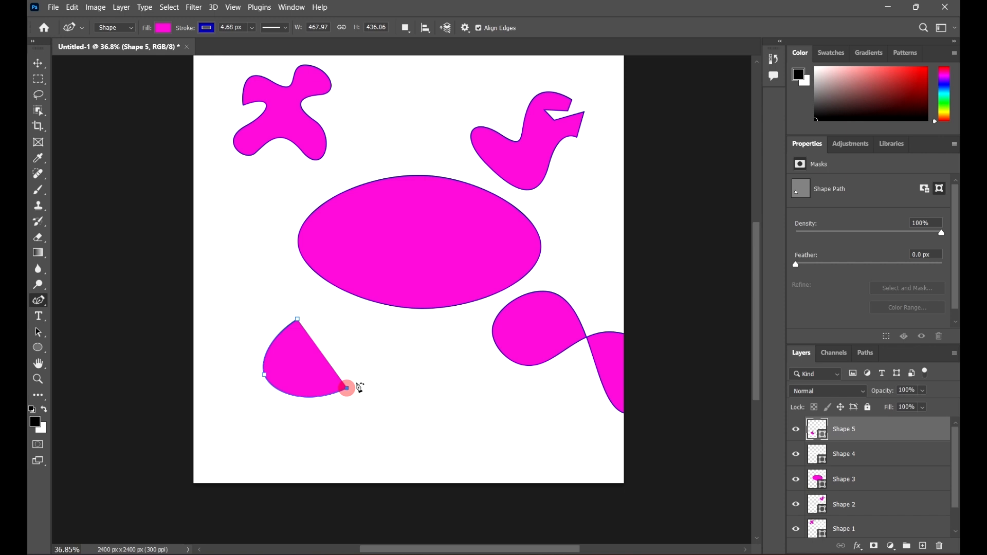
left_click(414, 352)
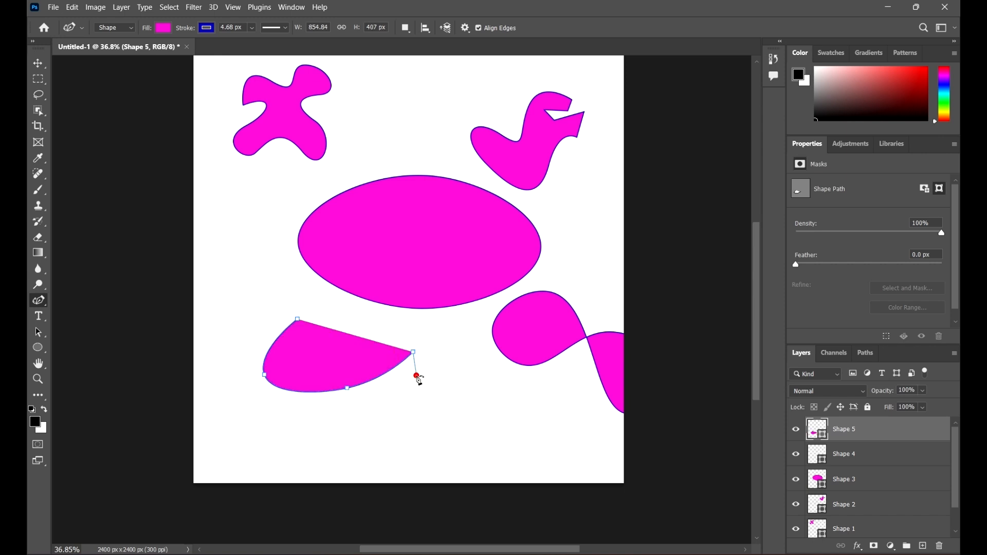
left_click(417, 375)
left_click(444, 385)
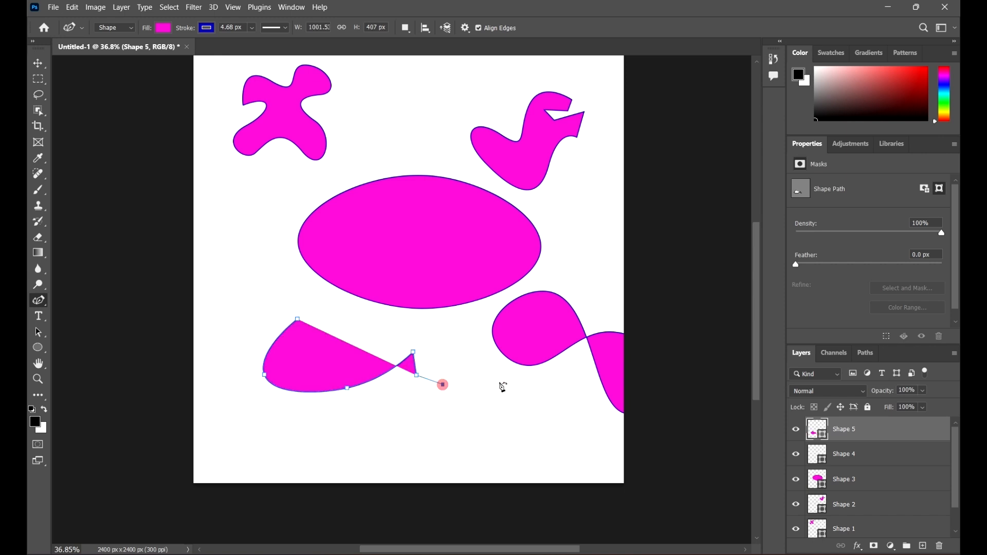
left_click(478, 356)
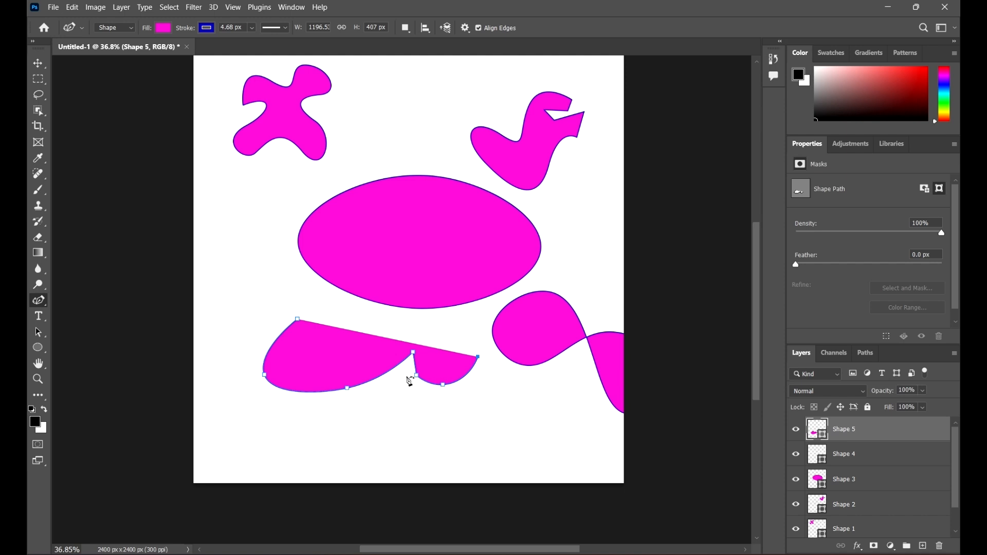
left_click(501, 405)
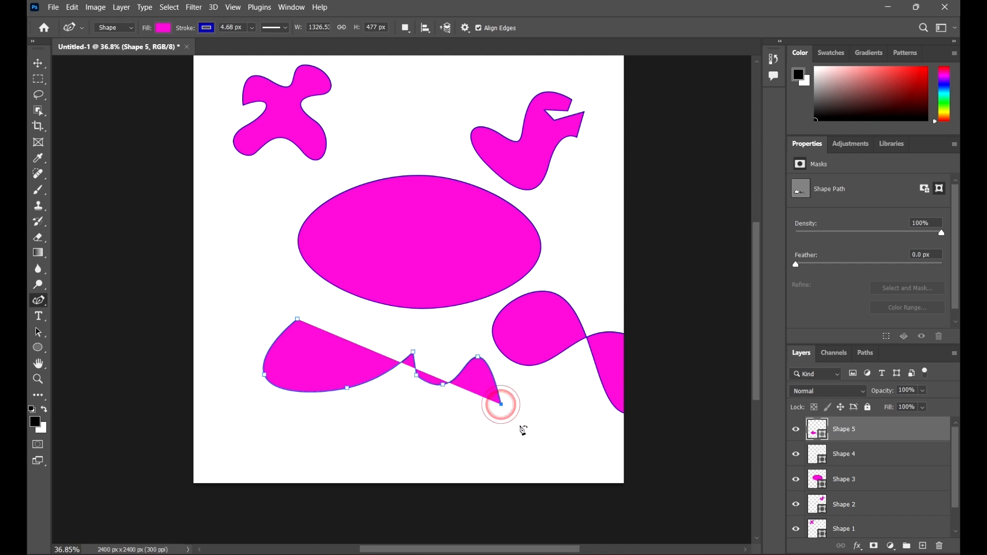
left_click(517, 426)
left_click(577, 408)
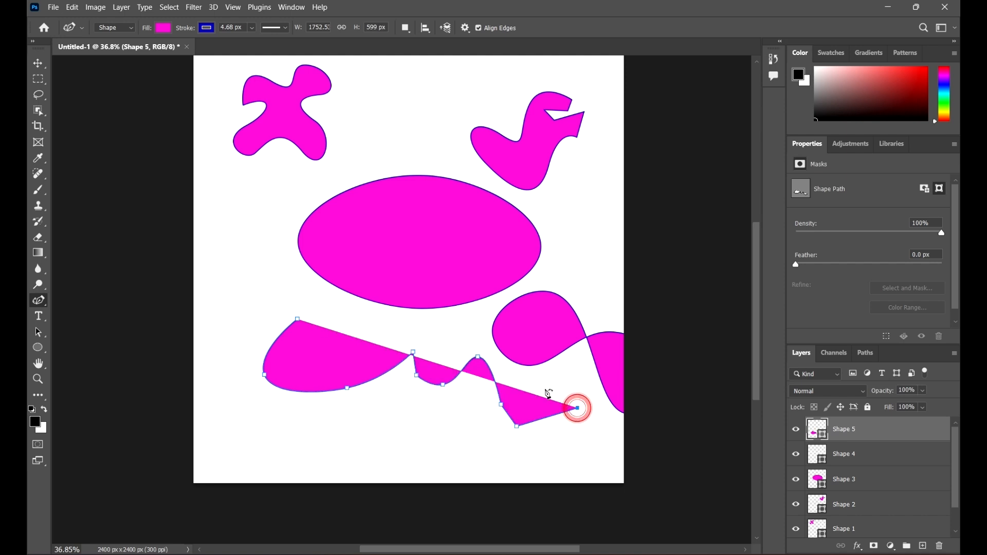
left_click(548, 385)
left_click(508, 365)
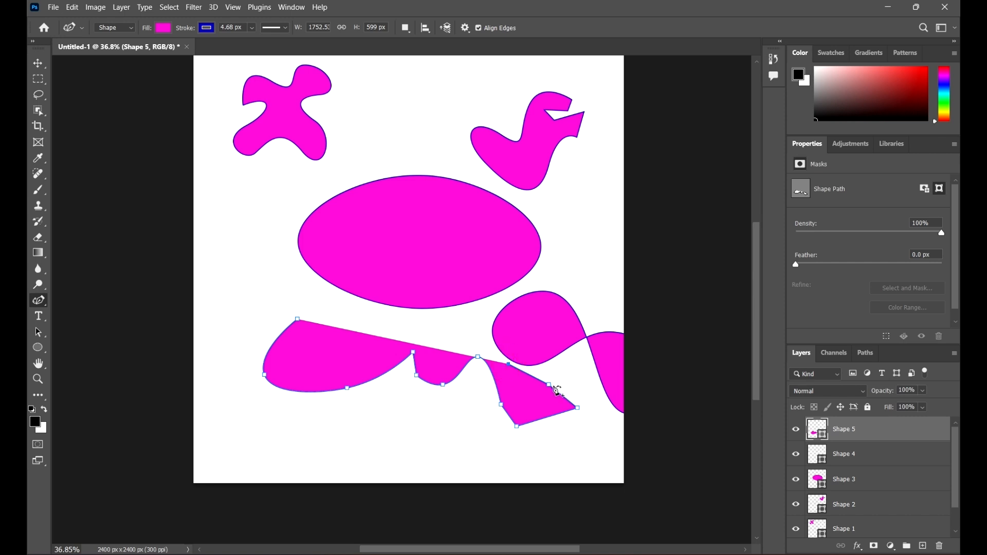
Step: Move an anchor point on the wavy shape's upper right edge slightly up and to the right
scroll(560, 391, "up", 5)
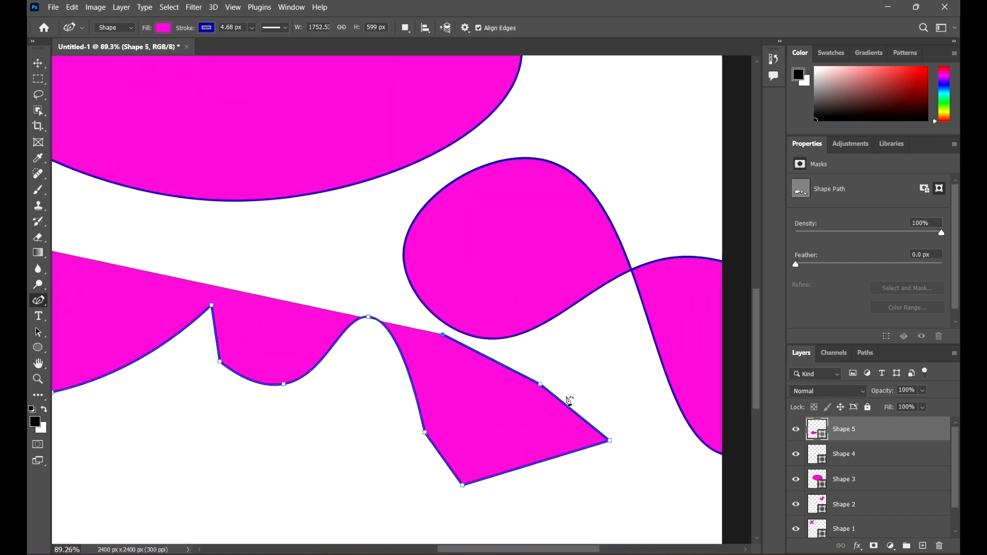
scroll(571, 404, "up", 3)
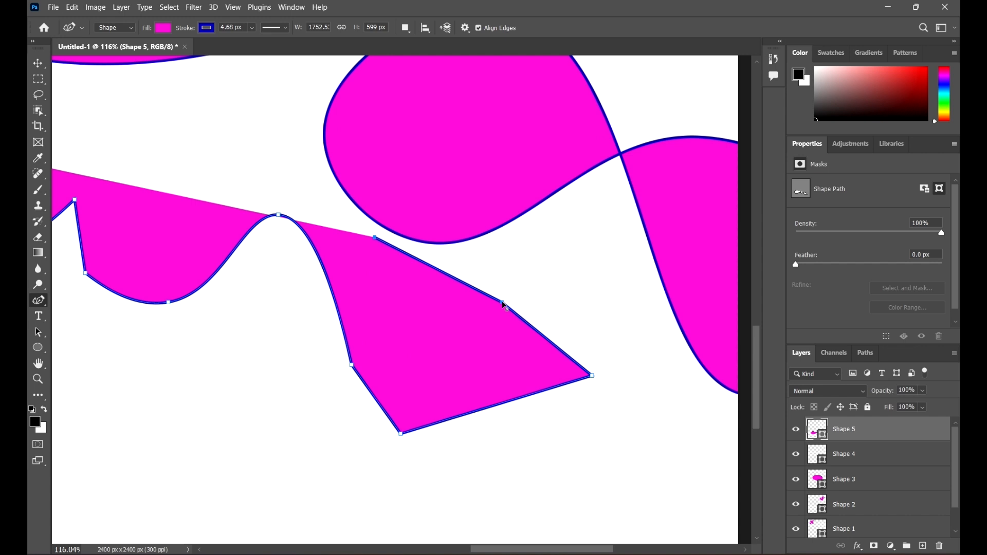
left_click_drag(501, 304, 531, 283)
scroll(409, 289, "down", 8)
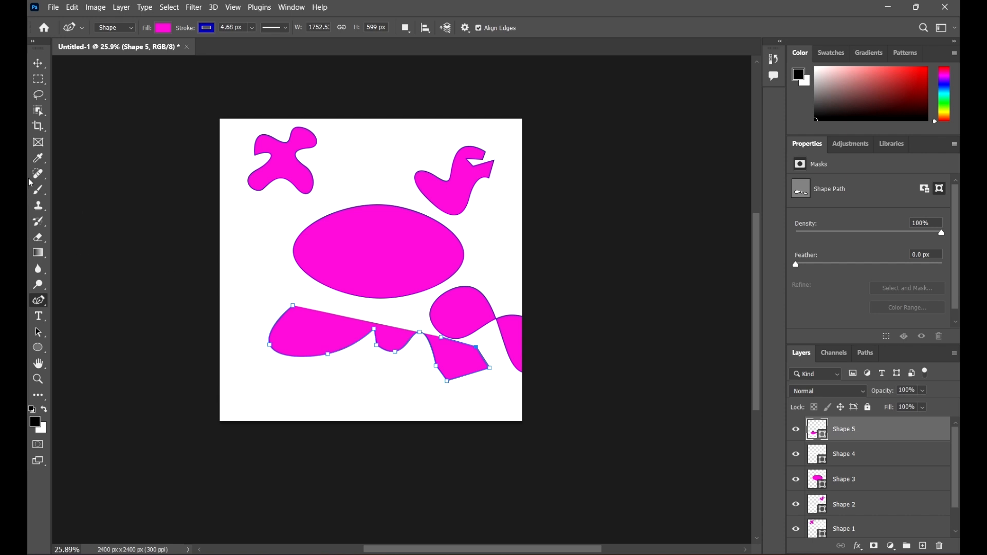
Step: Add curved points along the top of the wavy shape and close it at its first point
left_click(432, 312)
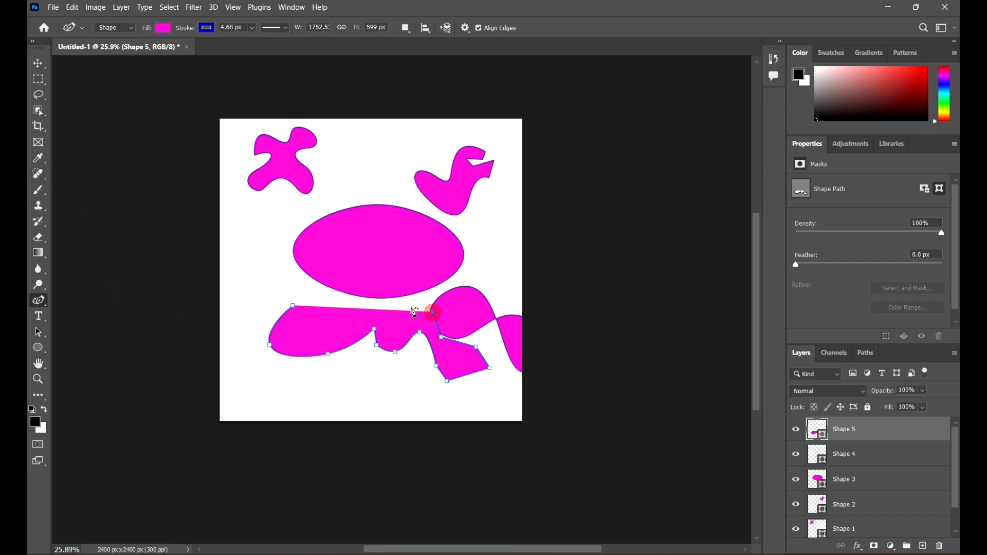
left_click(363, 301)
left_click(308, 320)
left_click(293, 307)
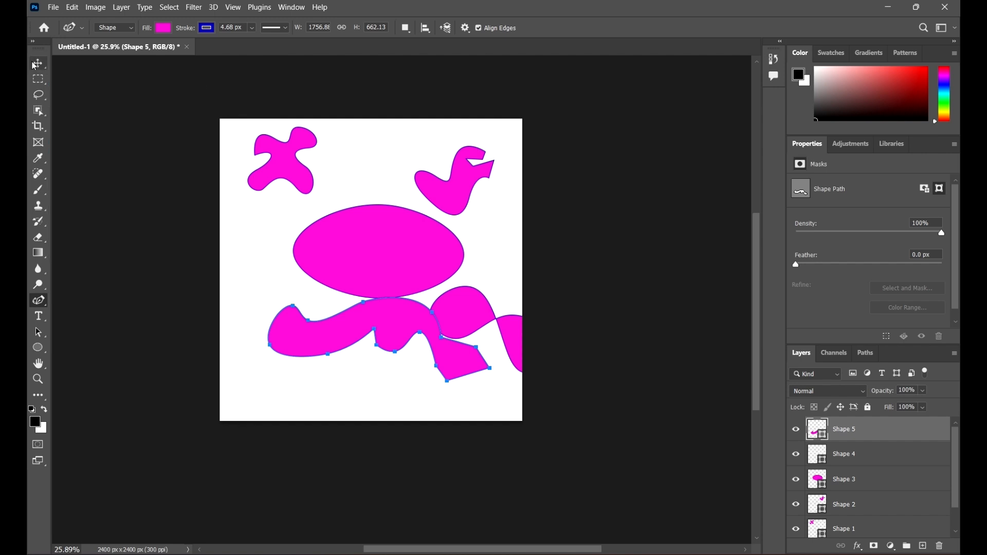
Step: Switch to the Move tool and shift the wavy shape down slightly, then deselect it
left_click(37, 64)
left_click(34, 302)
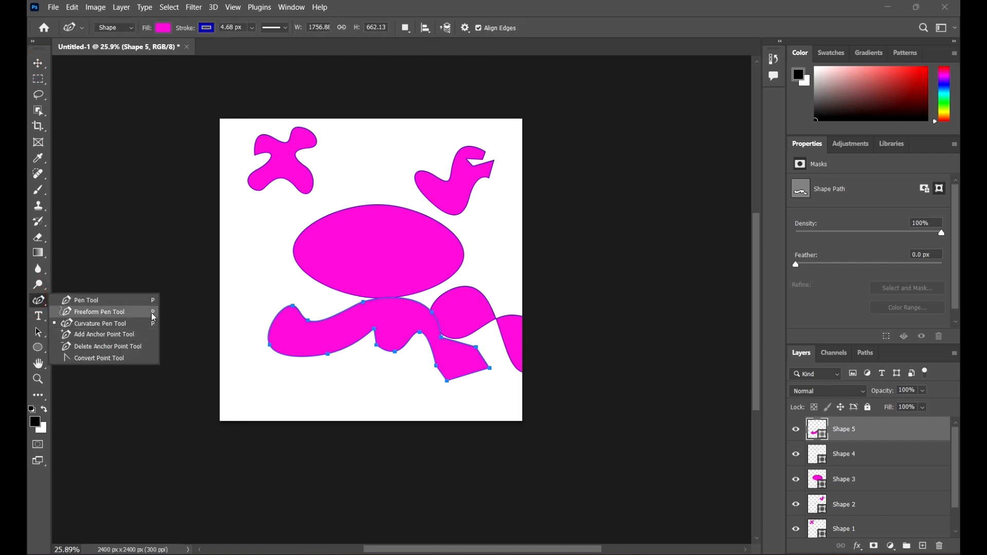
left_click(38, 63)
scroll(365, 195, "down", 2)
left_click_drag(413, 288, 410, 304)
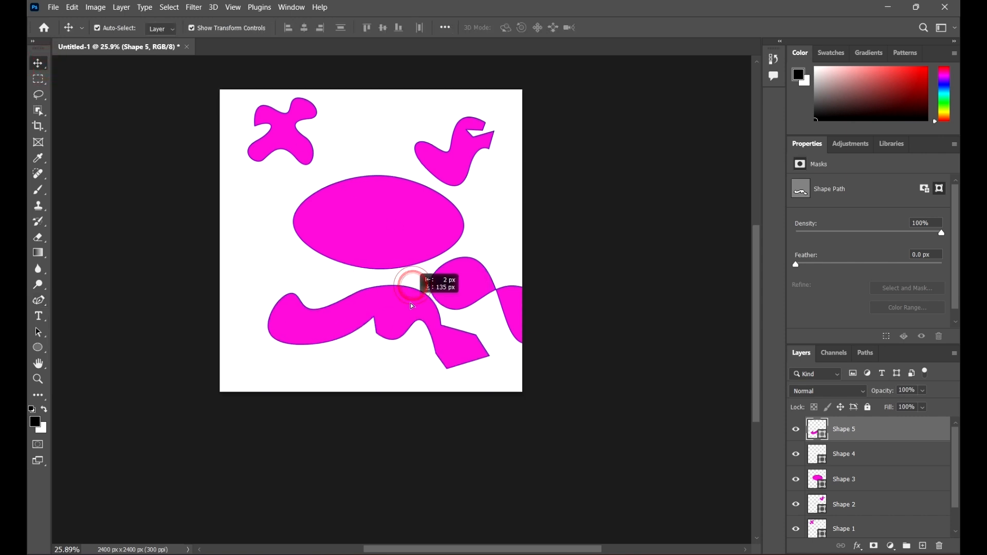
left_click(617, 290)
scroll(475, 269, "up", 5)
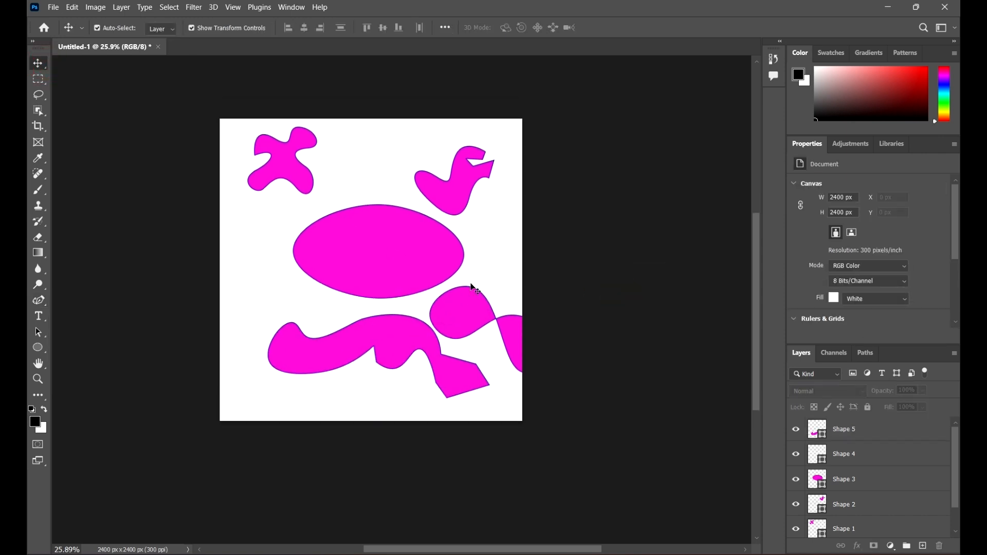
key("super")
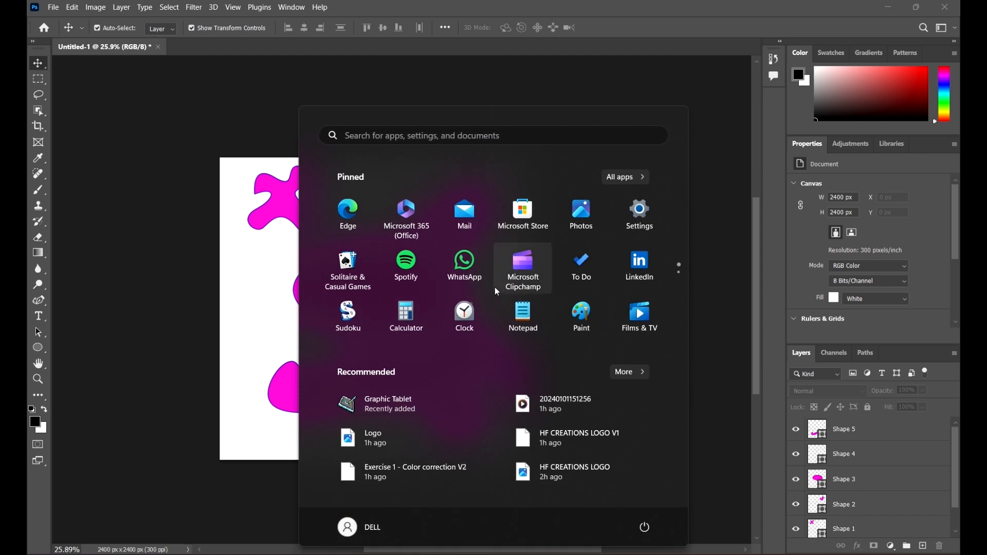
key("super")
Step: Rearrange the shapes with the Move tool, moving the ellipse toward the left and the figure-eight shape into the canvas
scroll(475, 305, "down", 3)
scroll(455, 345, "up", 3)
left_click_drag(492, 339, 445, 306)
left_click_drag(339, 242, 257, 228)
left_click_drag(443, 293, 452, 273)
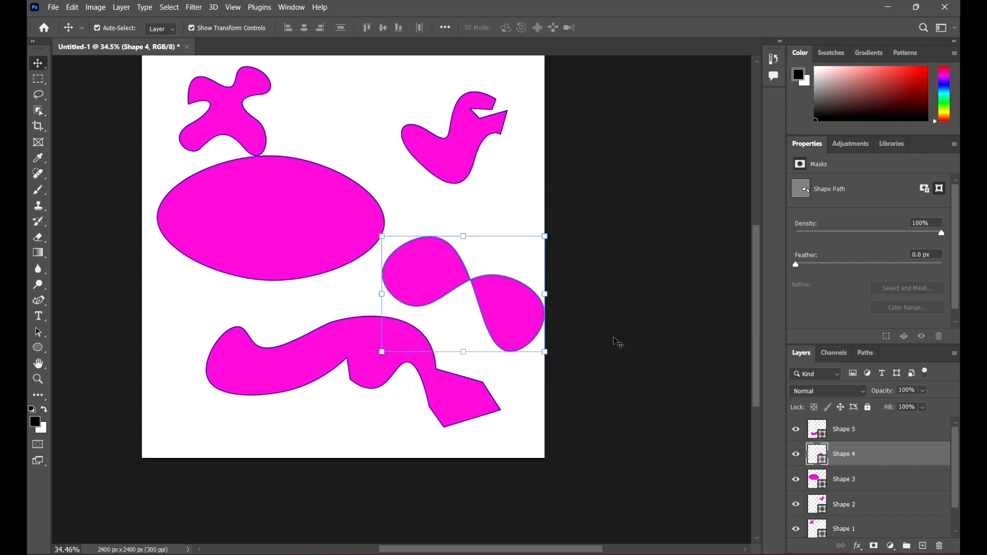